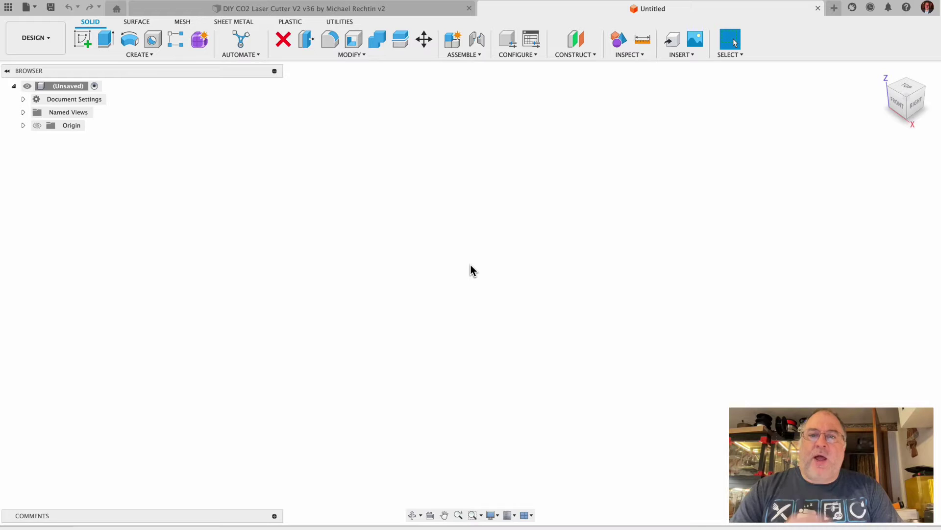
# - Insert the no-frame Kobalt wrench DXF from OEM Wrench Tracings & Vectors onto the XY plane
pyautogui.click(684, 56)
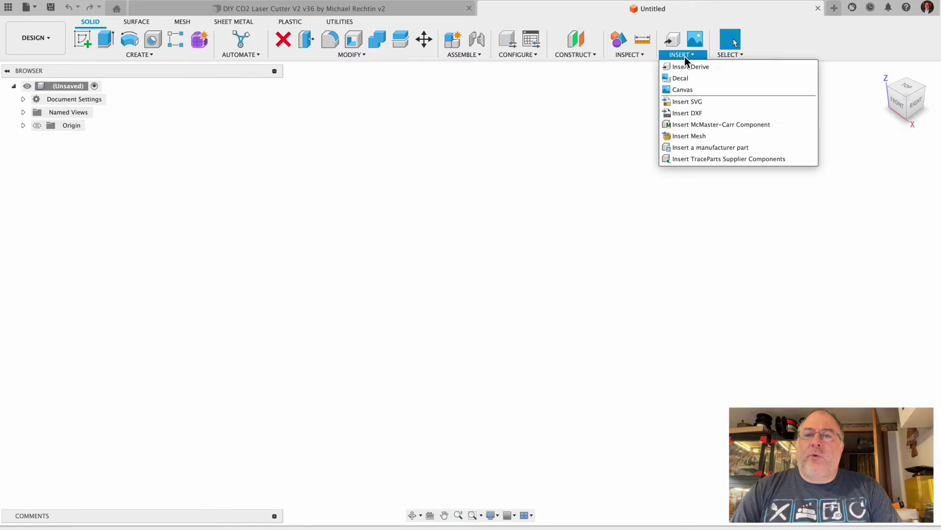
pyautogui.click(695, 113)
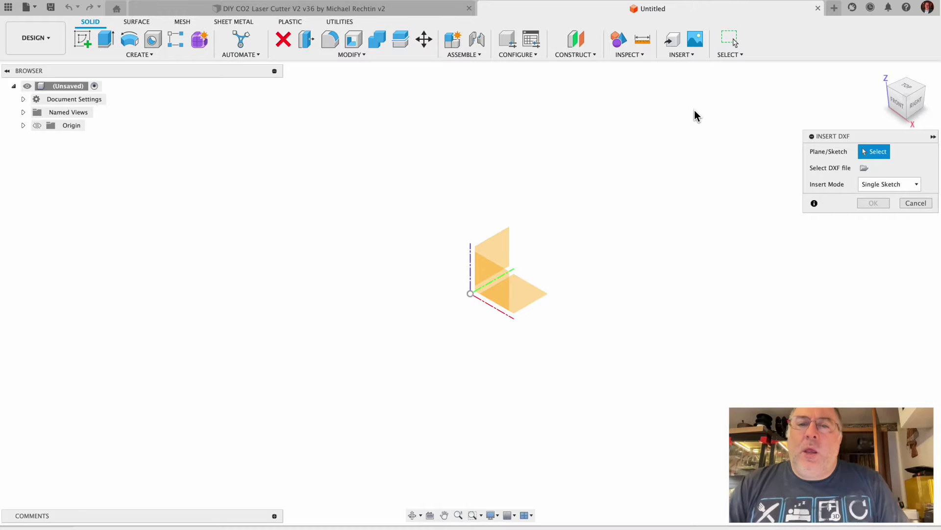
pyautogui.click(530, 292)
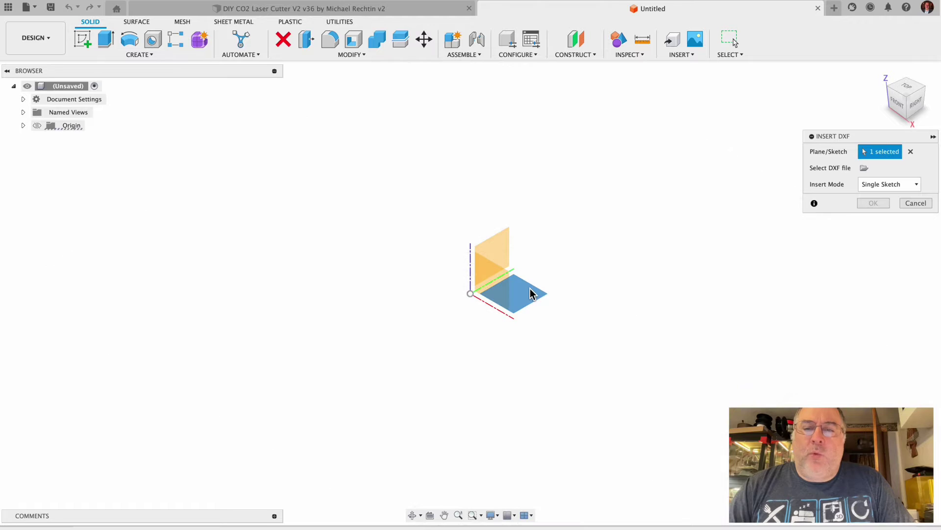
pyautogui.click(864, 168)
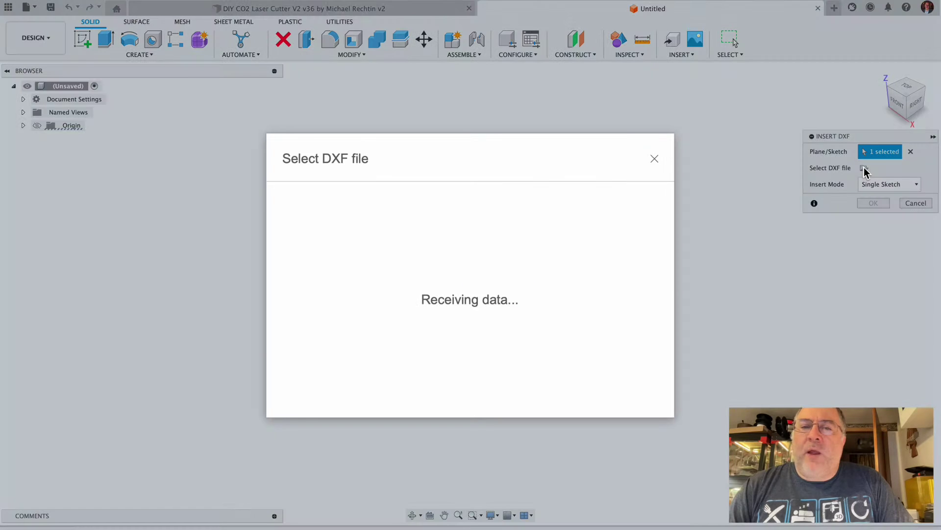
pyautogui.click(345, 384)
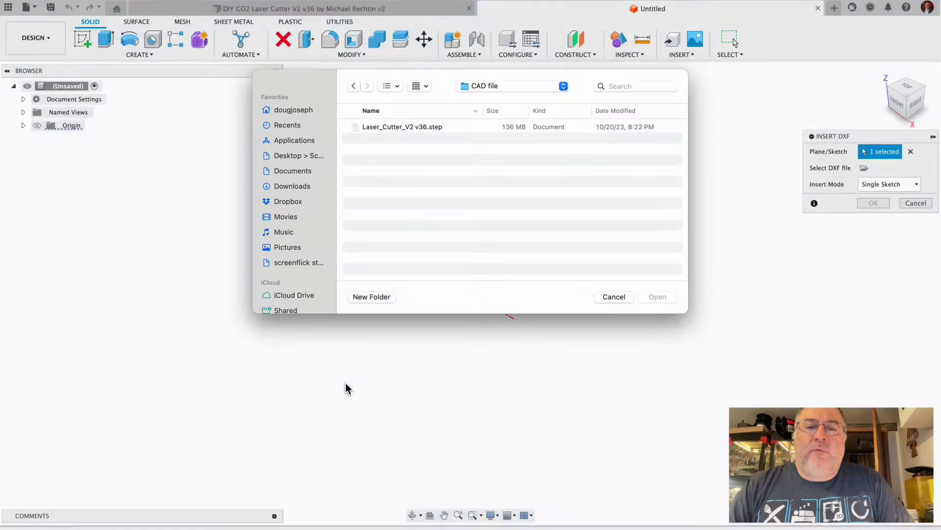
pyautogui.click(515, 87)
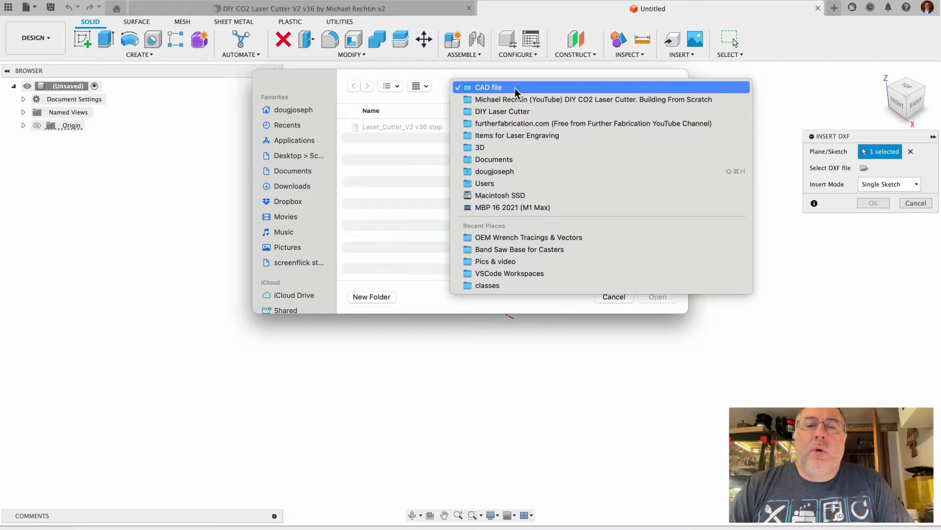
pyautogui.click(526, 237)
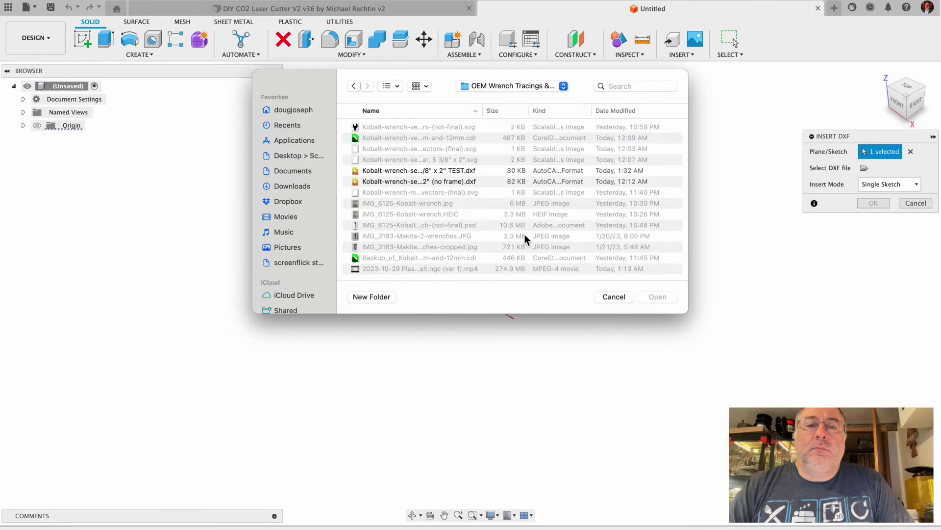
pyautogui.click(462, 182)
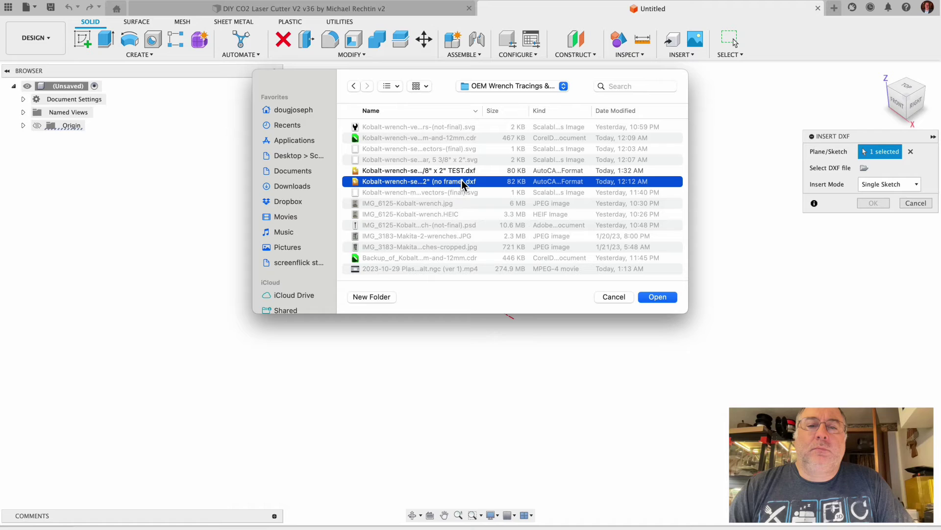
pyautogui.click(648, 296)
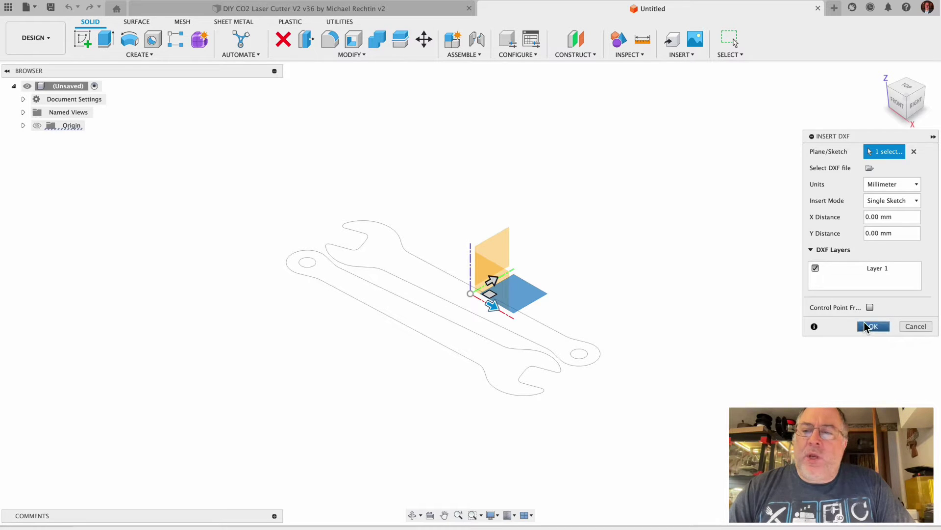
pyautogui.click(866, 325)
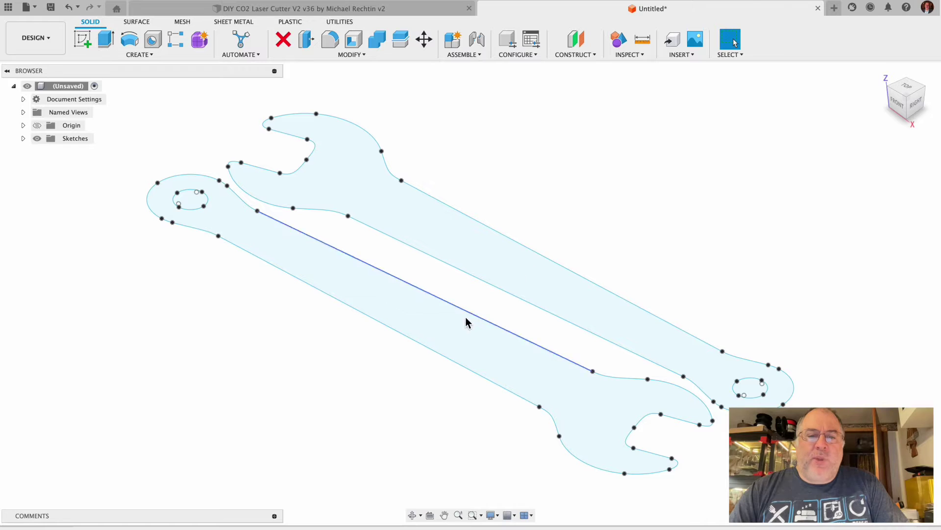
# - Extrude the lower wrench profile 3 mm into a solid body
pyautogui.click(460, 334)
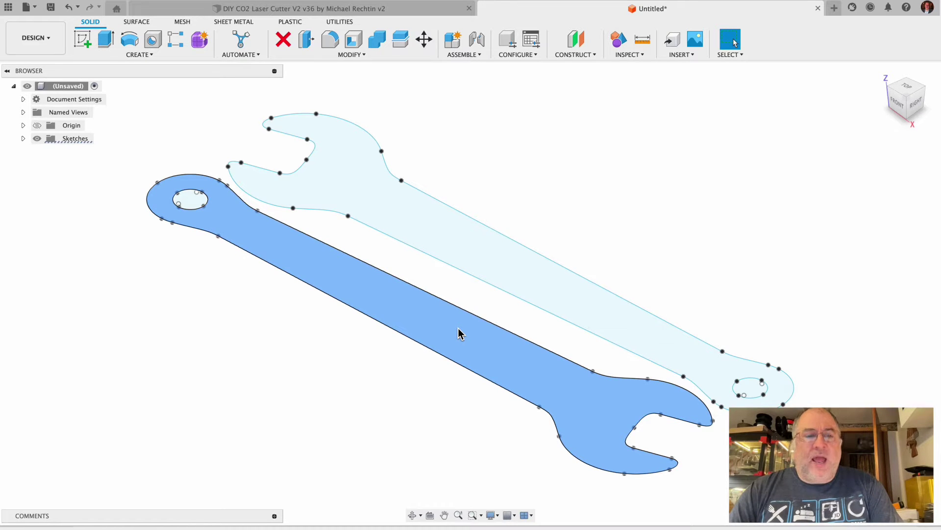
pyautogui.press('e')
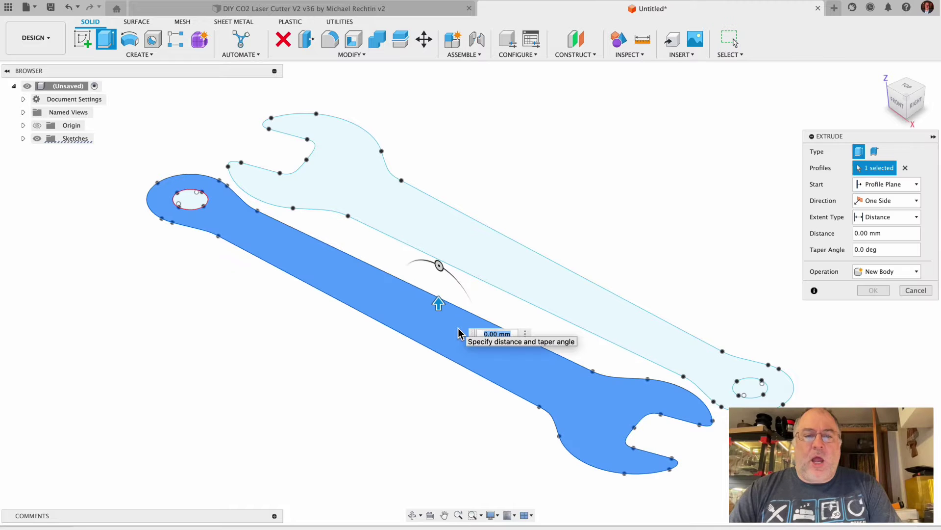
pyautogui.write('3')
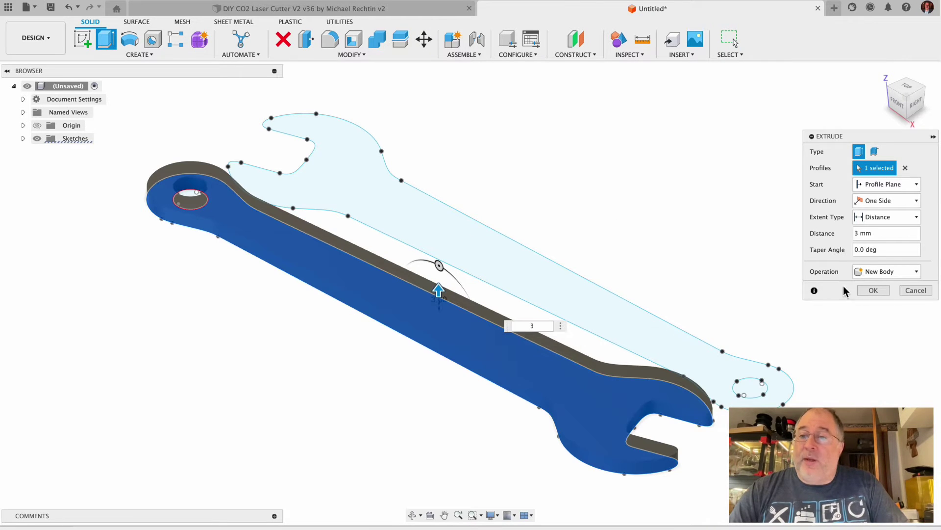
pyautogui.click(872, 291)
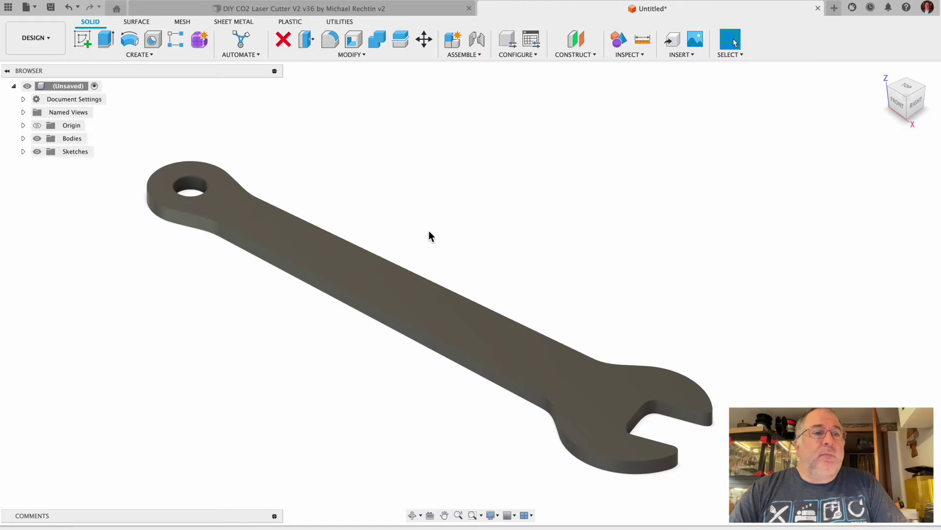
# - Expand Bodies in the browser to check the new Body1
pyautogui.click(34, 140)
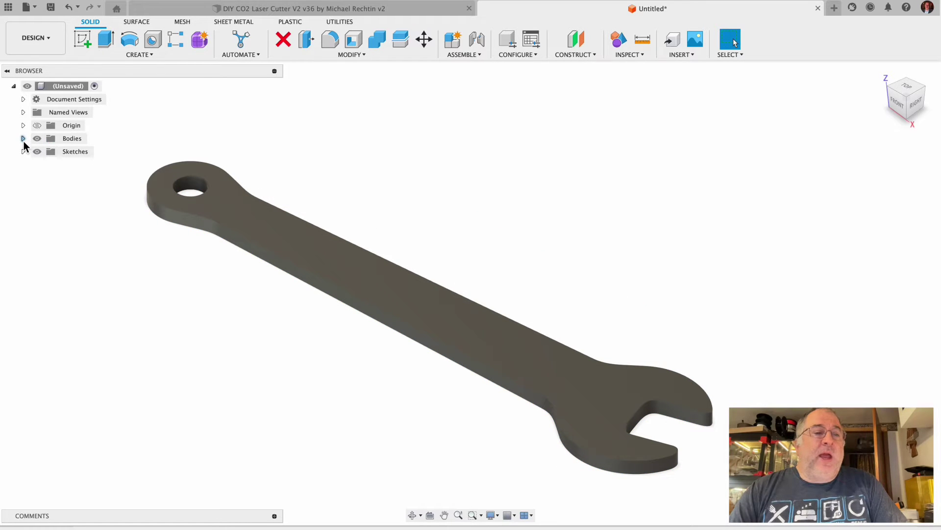
pyautogui.click(23, 139)
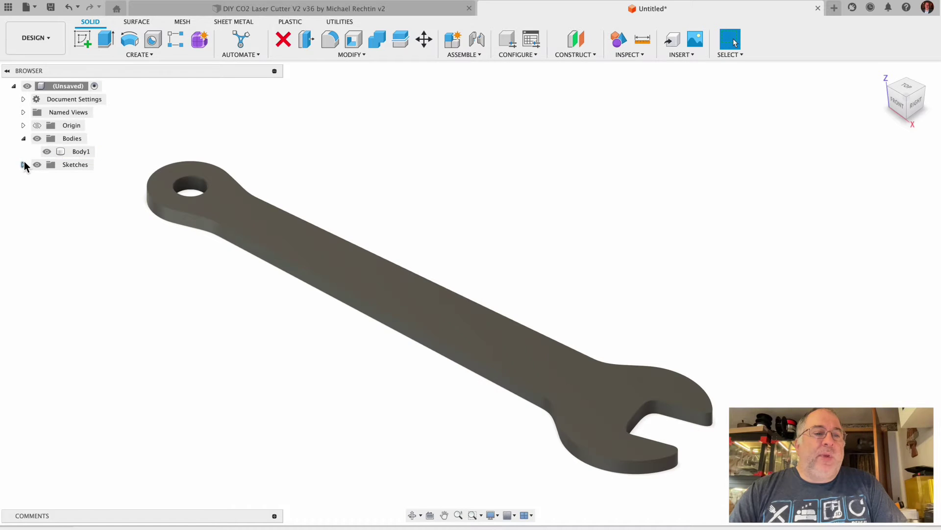
pyautogui.click(219, 237)
pyautogui.click(348, 171)
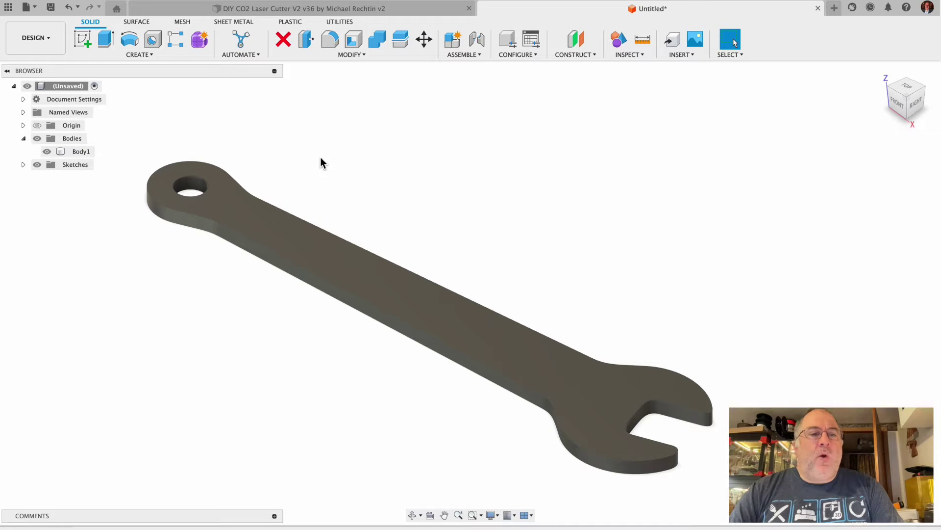
# - Switch from the Design workspace to the MANUFACTURE workspace
pyautogui.click(56, 39)
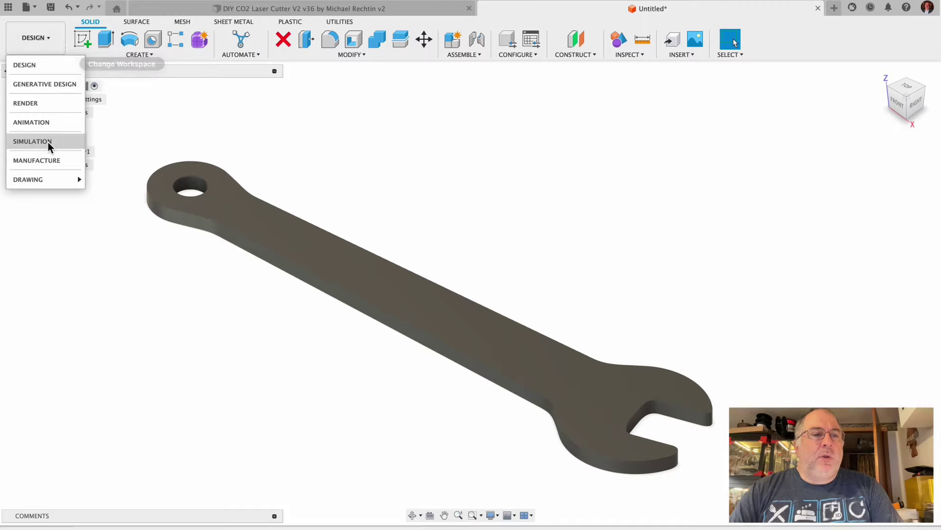
pyautogui.click(45, 162)
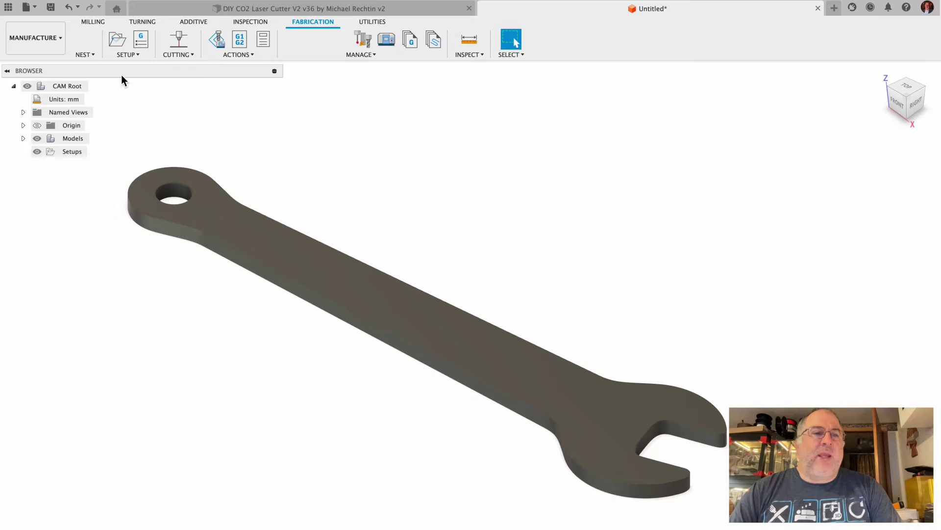
# - Create a new cutting setup with the work origin at the stock's left corner
pyautogui.click(126, 54)
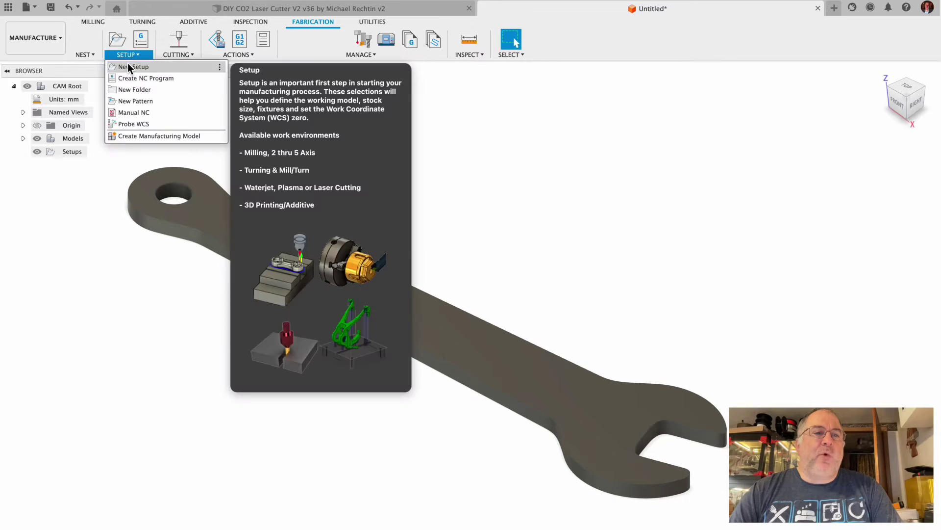
pyautogui.click(127, 63)
pyautogui.press('Escape')
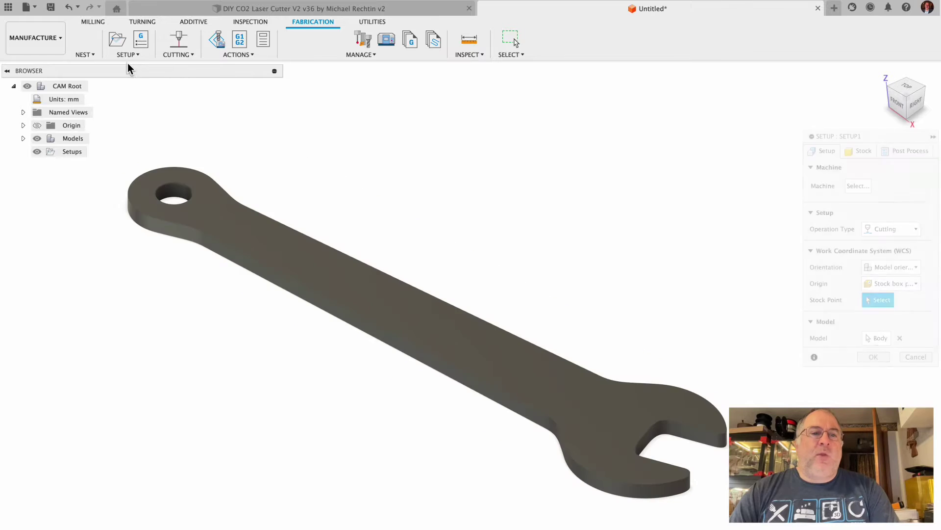
pyautogui.click(120, 39)
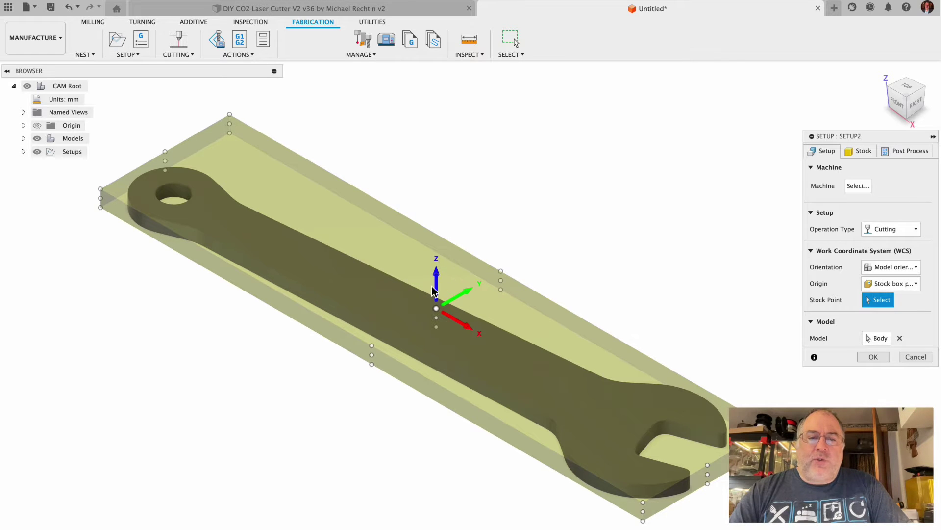
pyautogui.click(100, 189)
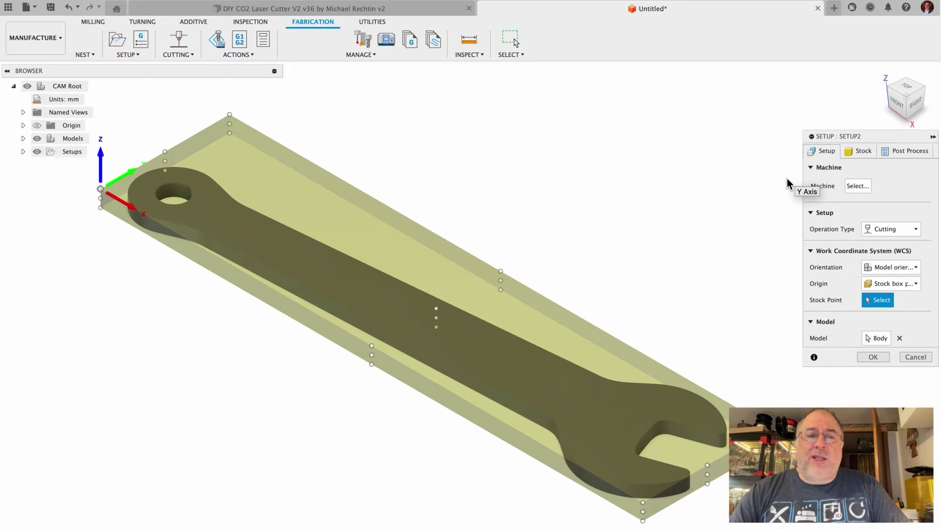
# - Choose the Hynade CUT60DN machine for the setup and keep Cutting as the operation type
pyautogui.click(859, 186)
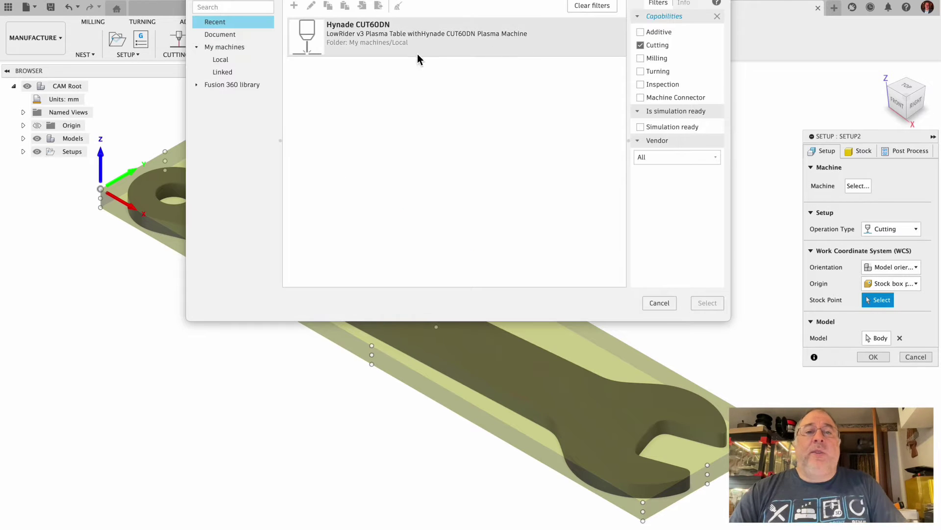
pyautogui.click(372, 31)
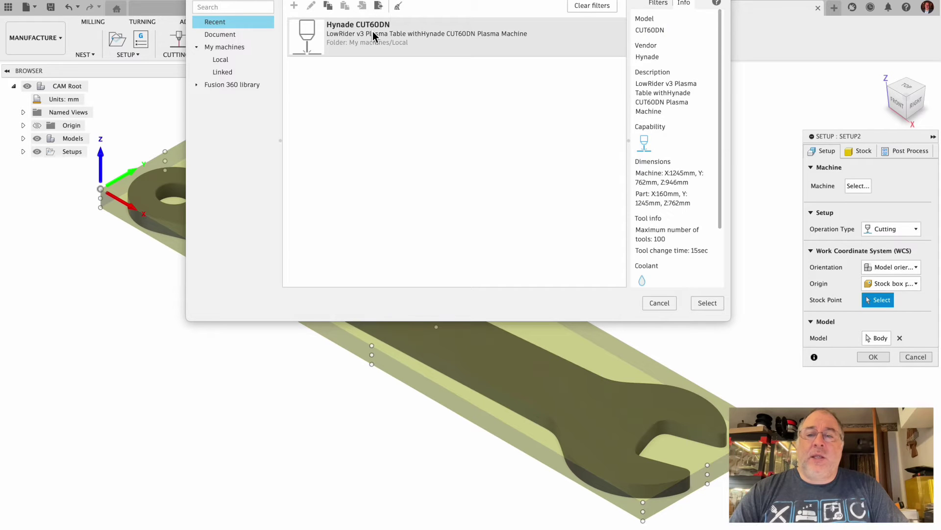
pyautogui.click(701, 304)
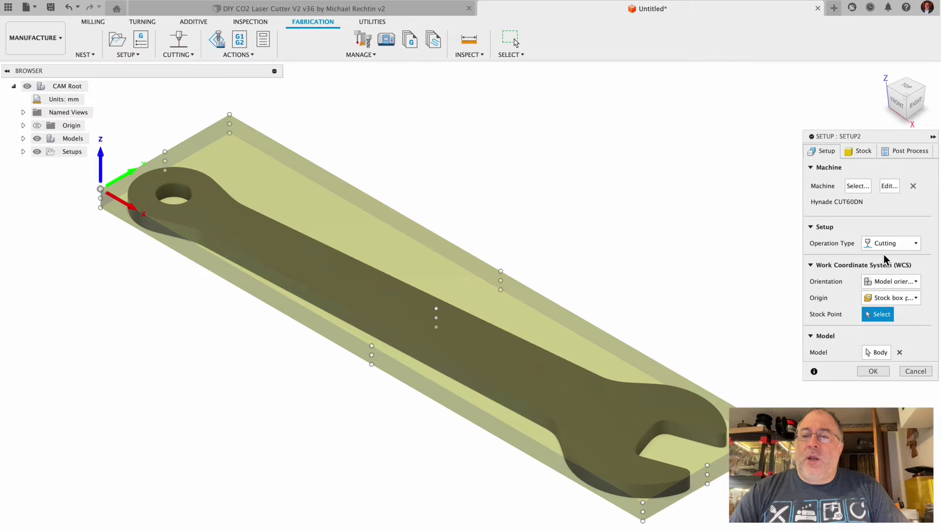
pyautogui.click(916, 245)
pyautogui.click(916, 245)
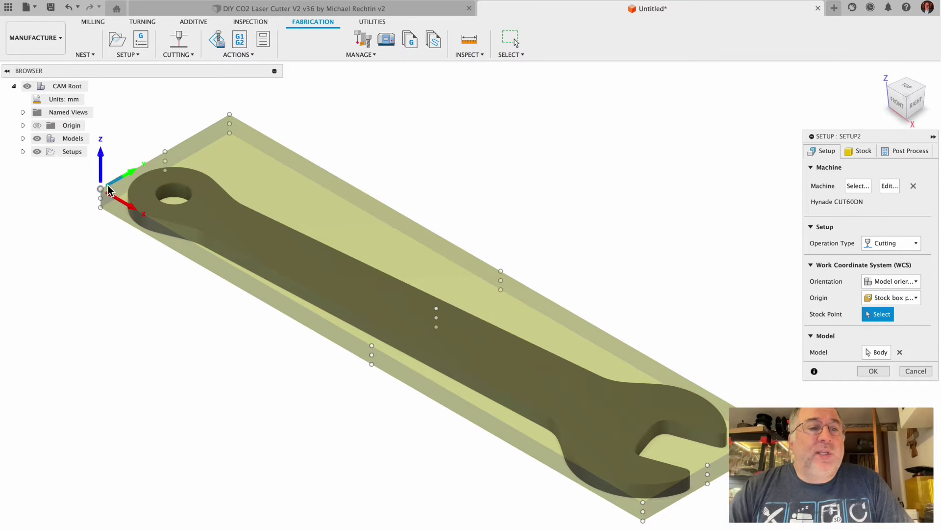
# - Pick the wrench body as the setup model, then cancel the setup
pyautogui.click(875, 352)
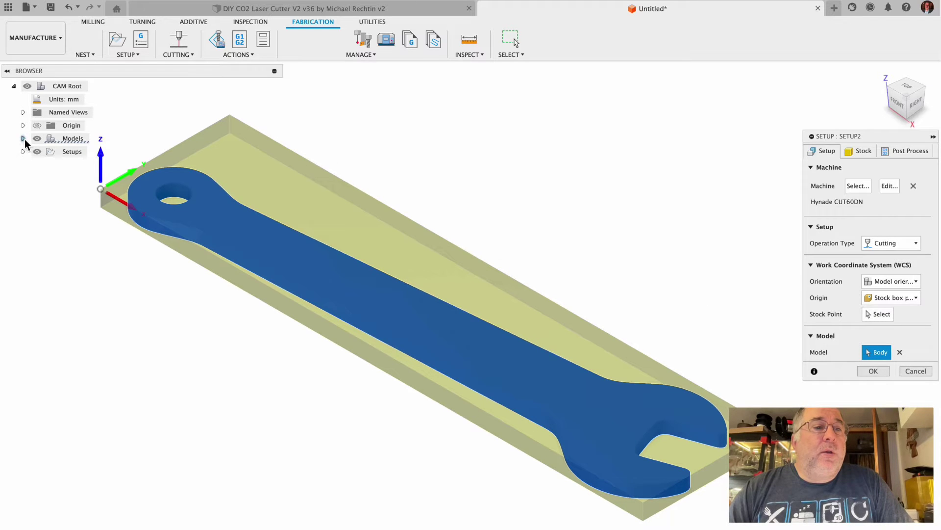
pyautogui.click(23, 139)
pyautogui.click(88, 152)
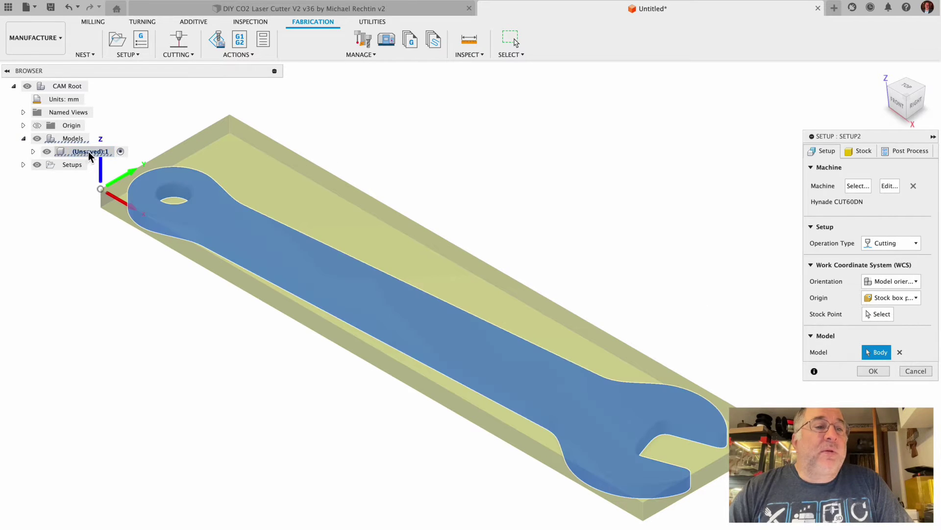
pyautogui.click(91, 152)
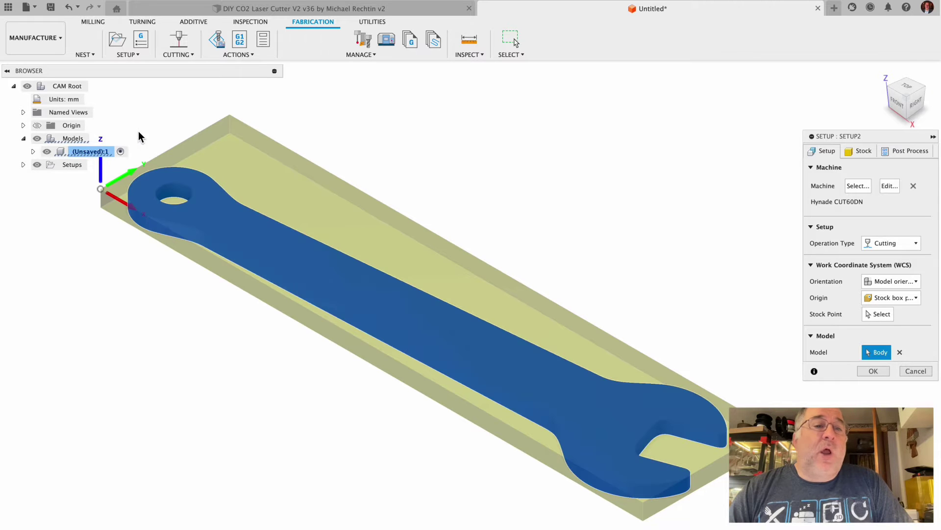
pyautogui.click(915, 371)
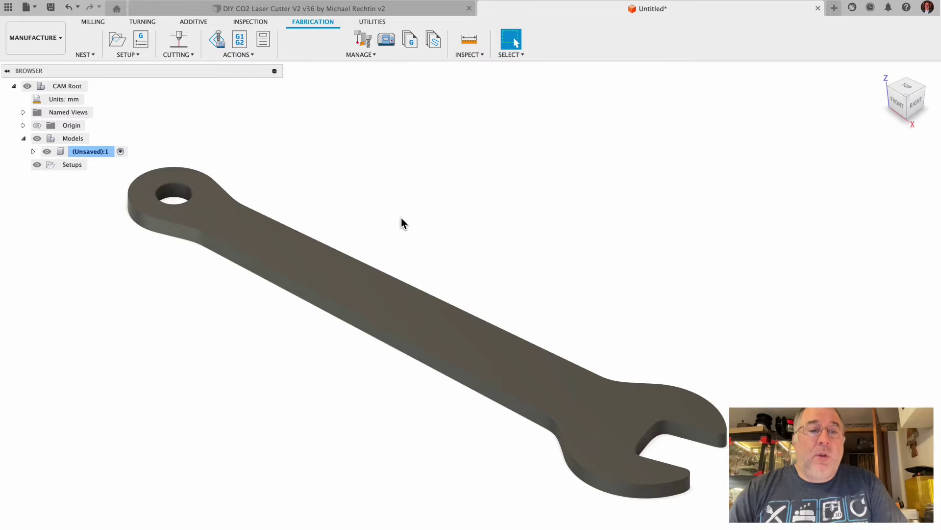
# - Save the design as '12mm Wrench for Kobalt Router' in the LR3 CNC › Kobalt folder
pyautogui.press('super+s')
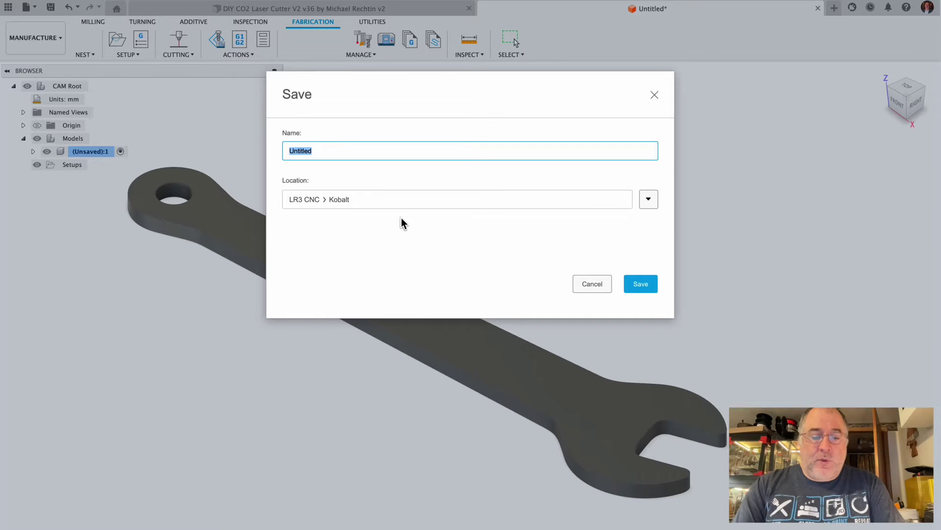
pyautogui.write('Wrench ')
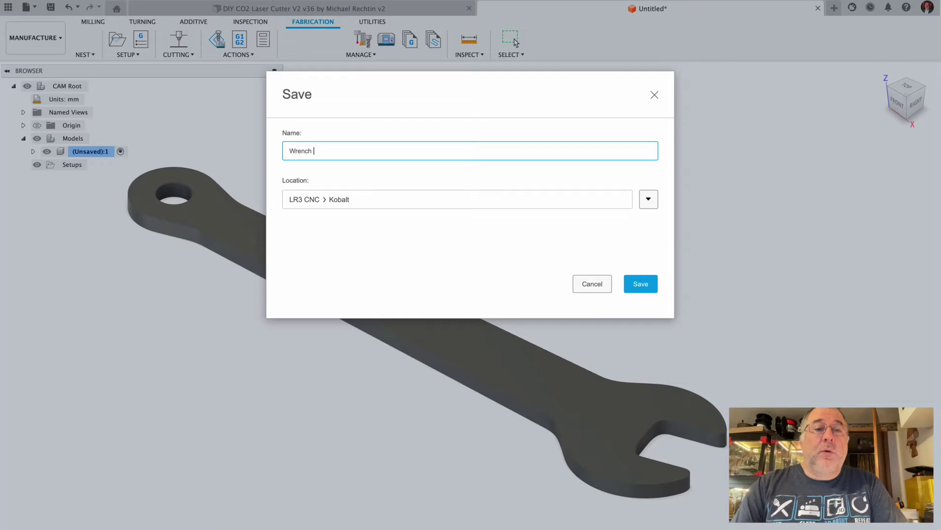
pyautogui.write('12mm')
pyautogui.press('End')
pyautogui.write('for Kobalt ')
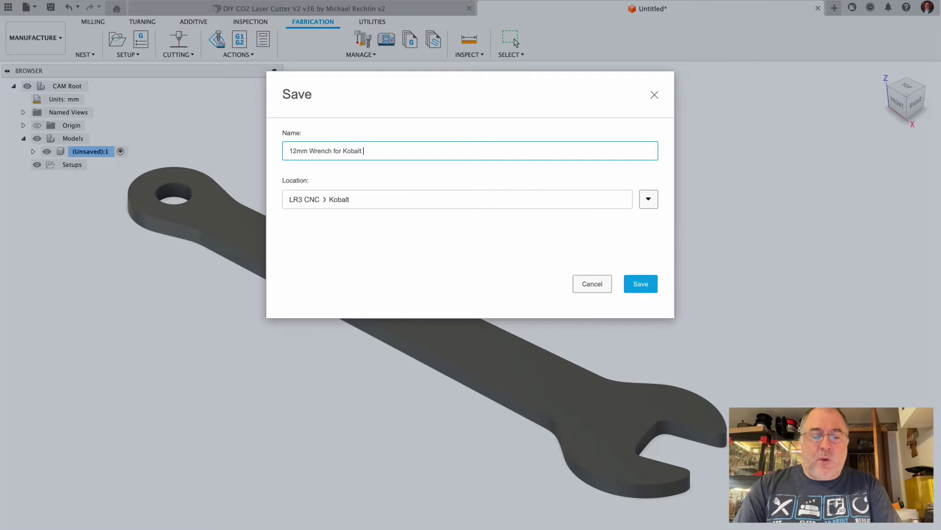
pyautogui.write('Router')
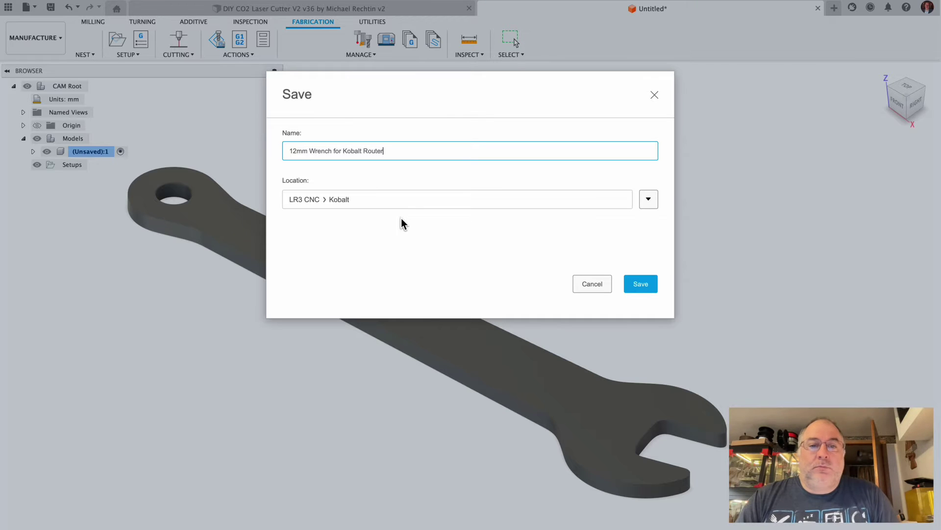
pyautogui.click(633, 284)
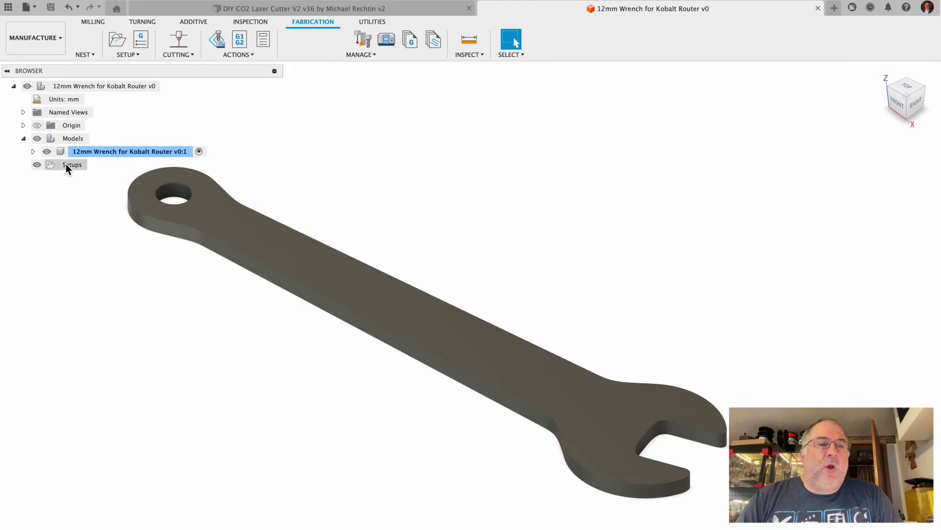
# - Create Setup3 with its origin at the stock's top-left corner and the wrench body as model
pyautogui.click(117, 40)
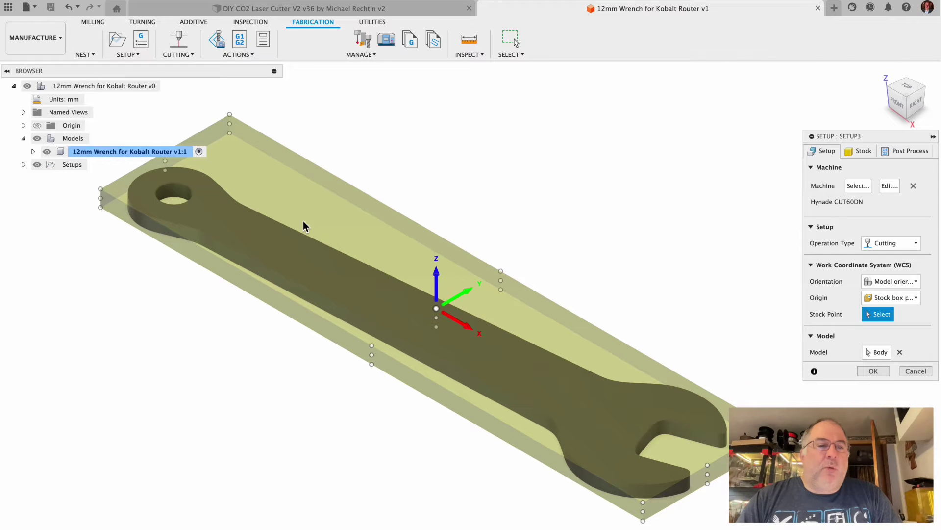
pyautogui.click(101, 189)
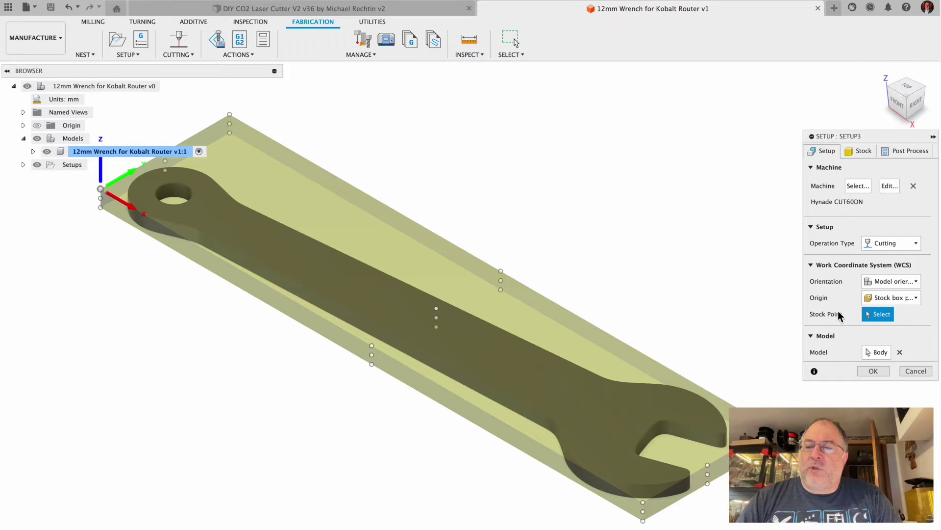
pyautogui.click(873, 352)
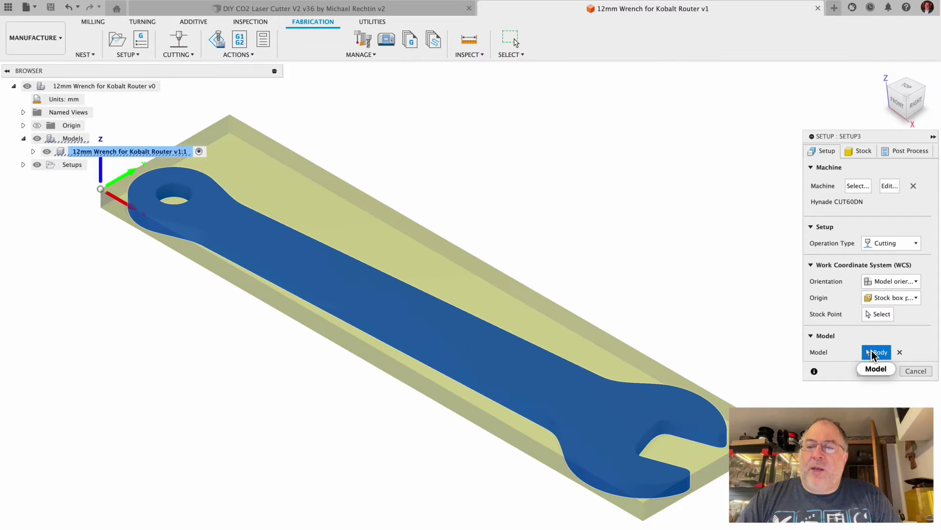
pyautogui.click(81, 152)
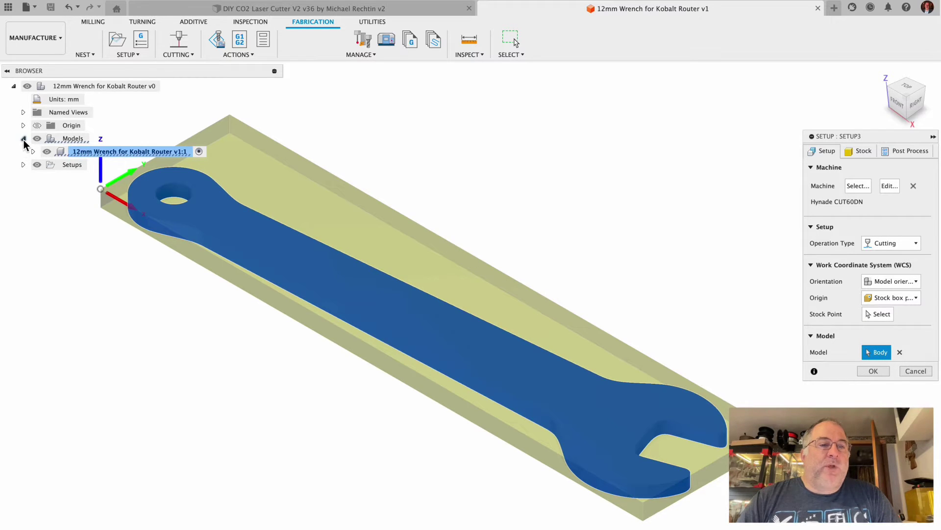
pyautogui.click(23, 139)
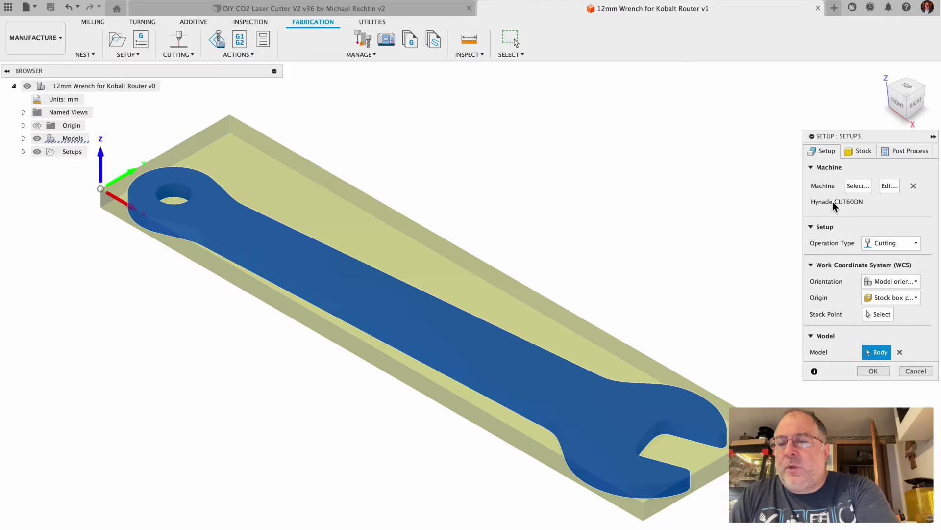
pyautogui.click(856, 153)
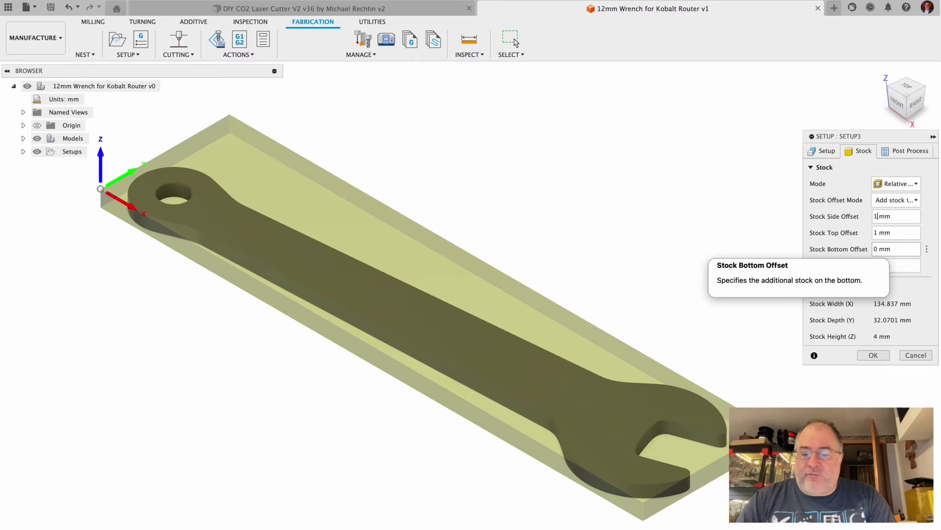
# - Set Setup3's stock side offset to 1.25 mm
pyautogui.write('25')
pyautogui.press('Tab')
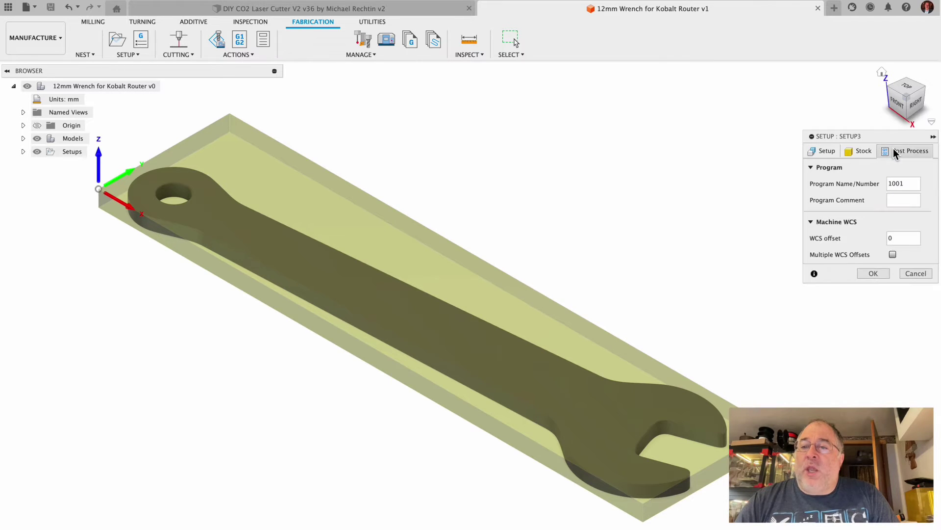
# - Append '- 12mm Wrench for Kobalt' to program name 1001, copy it into Program Comment, and confirm
pyautogui.click(905, 183)
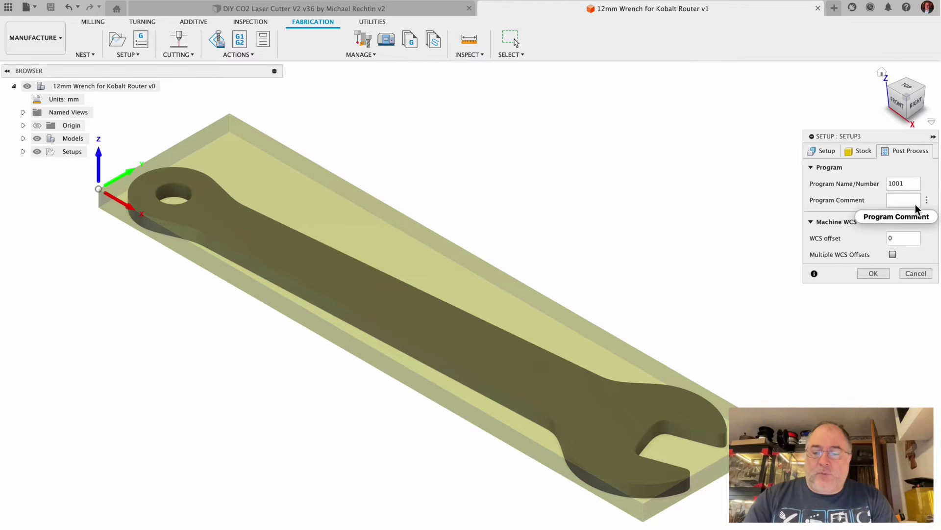
pyautogui.write('- 12mm')
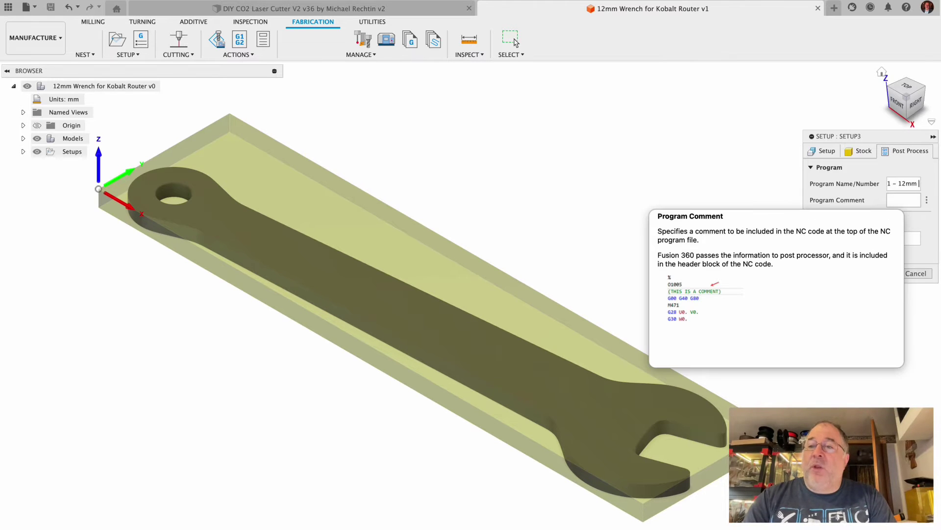
pyautogui.write(' Wren')
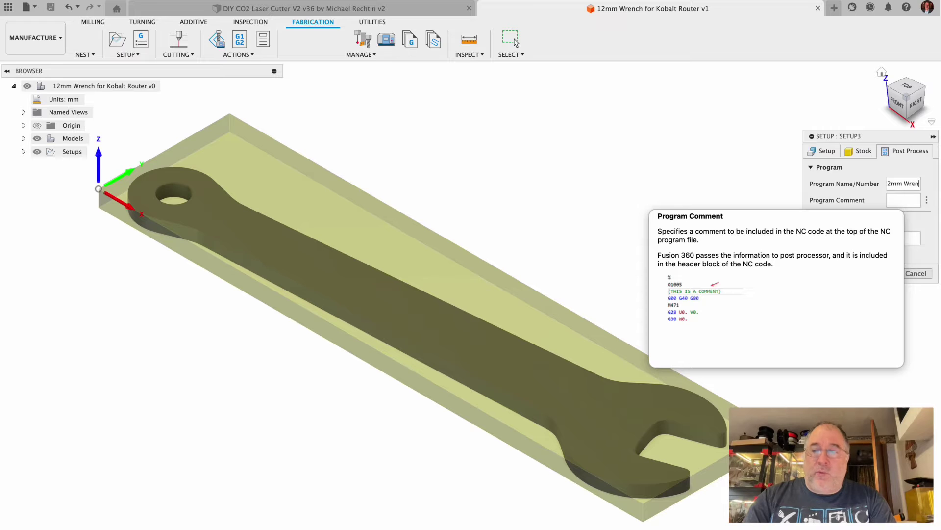
pyautogui.write('ch for')
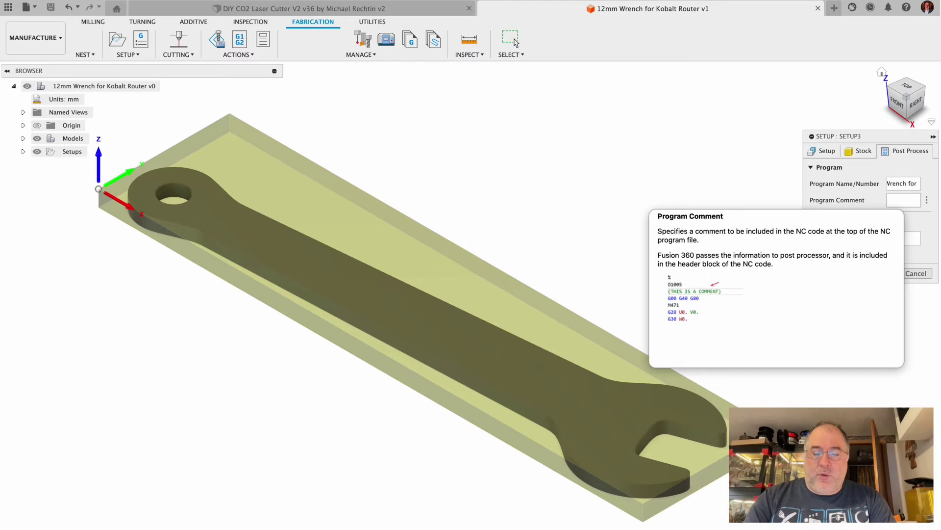
pyautogui.write(' Kobalt')
pyautogui.press('Tab')
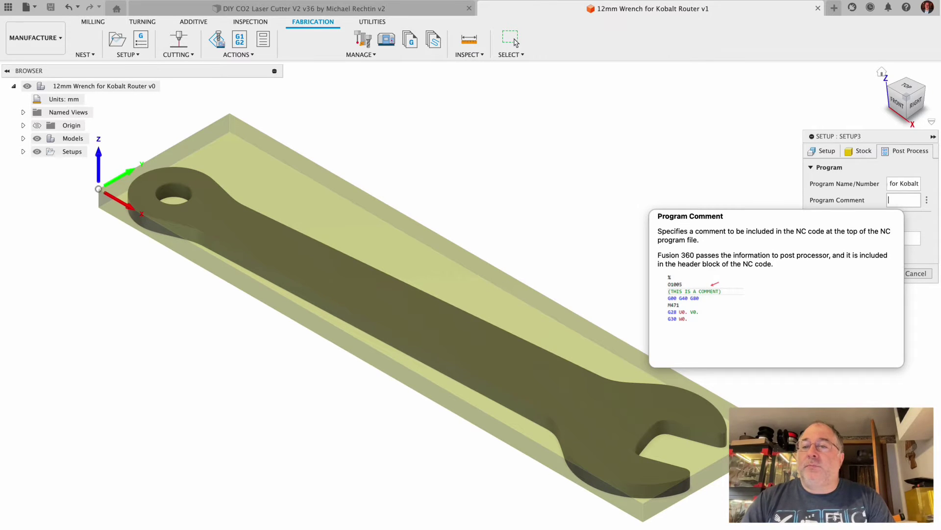
pyautogui.hotkey('shift', 'Tab')
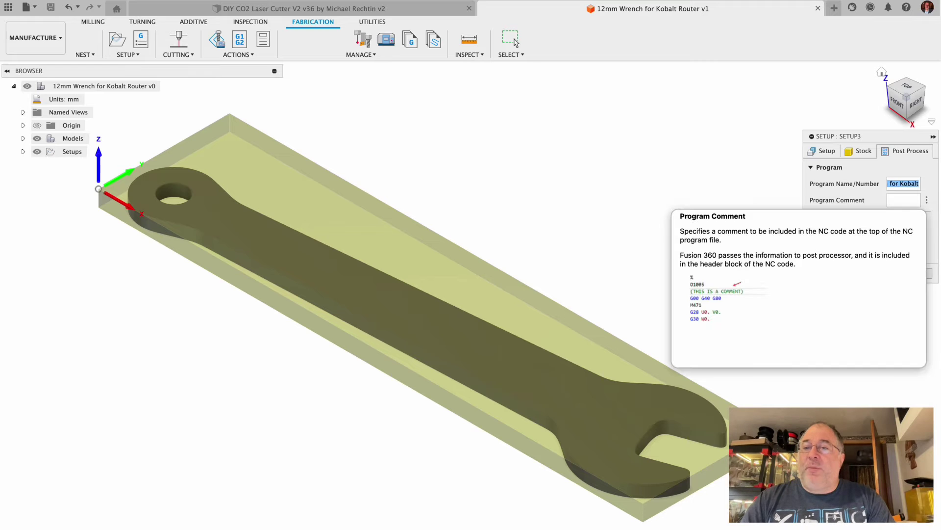
pyautogui.hotkey('ctrl', 'c')
pyautogui.press('Tab')
pyautogui.hotkey('ctrl', 'v')
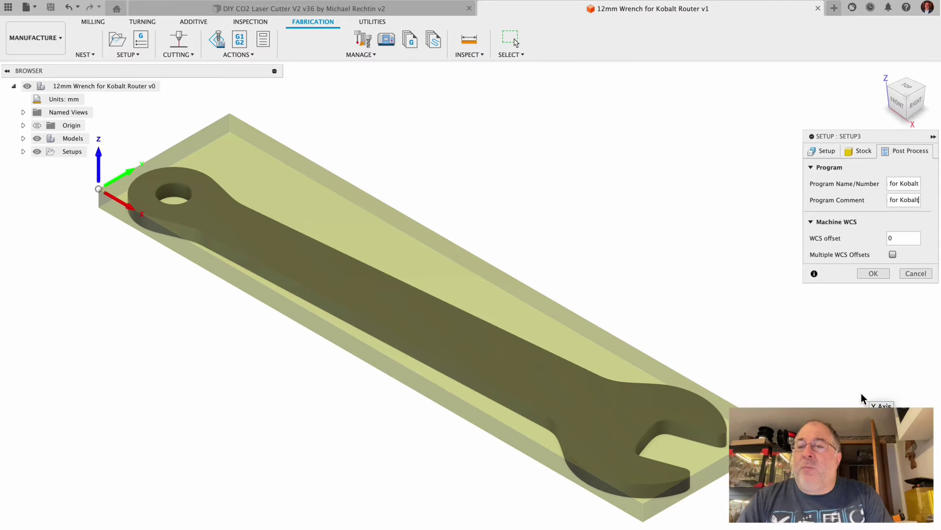
pyautogui.click(865, 270)
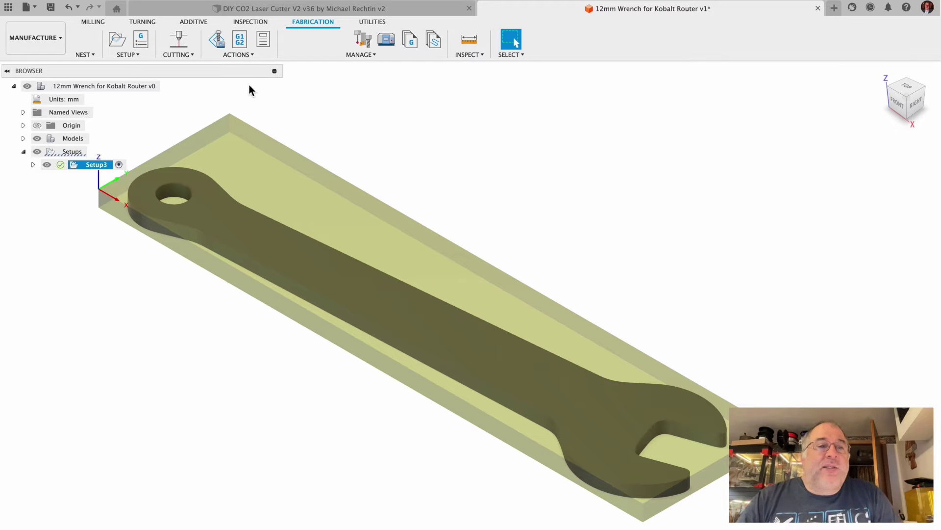
# - Start a 2D Profile operation and list the two Plasma PTM80 tools in the local library
pyautogui.click(190, 55)
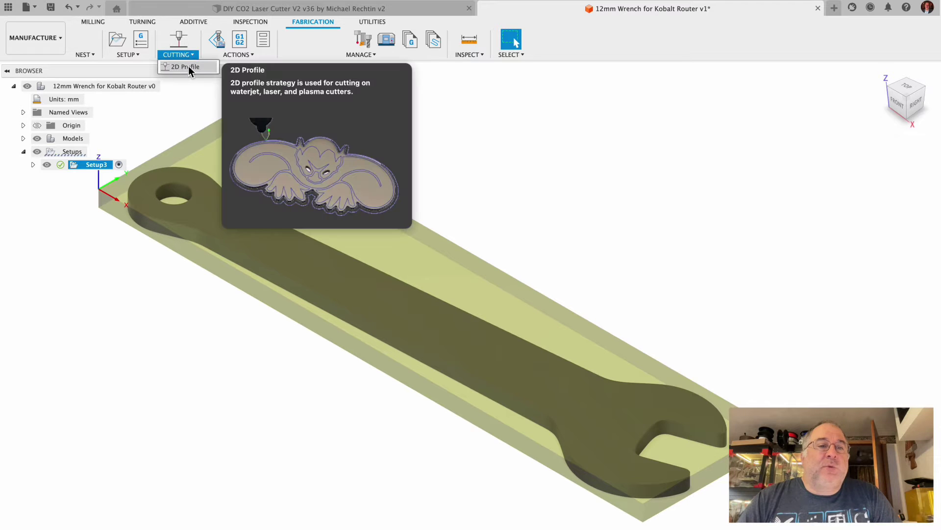
pyautogui.click(188, 66)
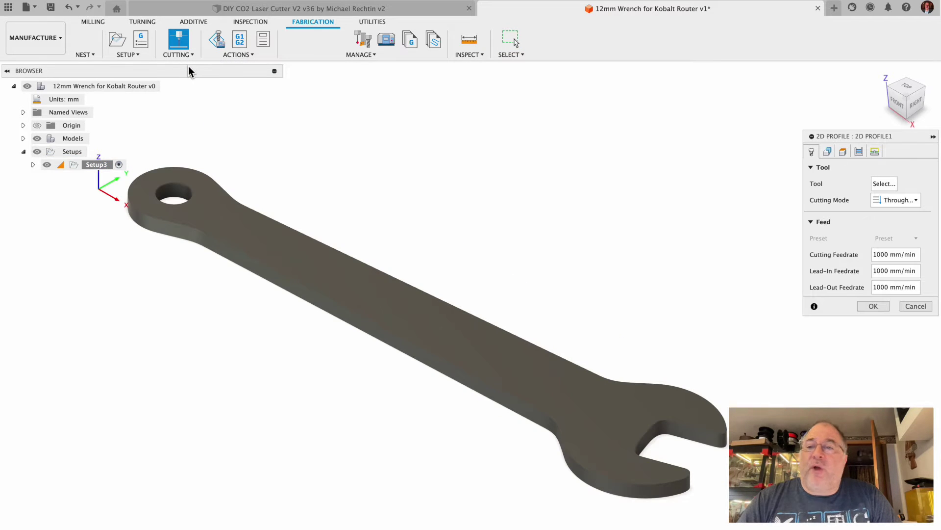
pyautogui.click(880, 185)
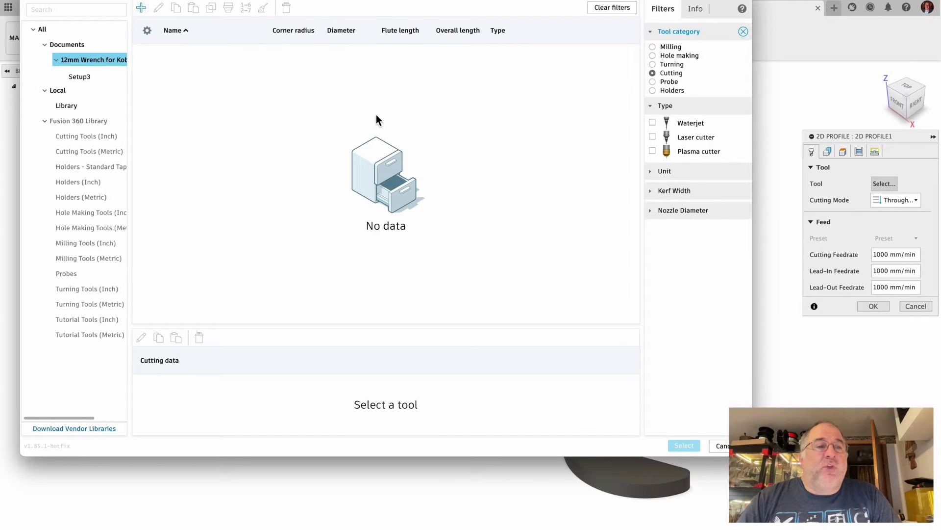
pyautogui.click(64, 106)
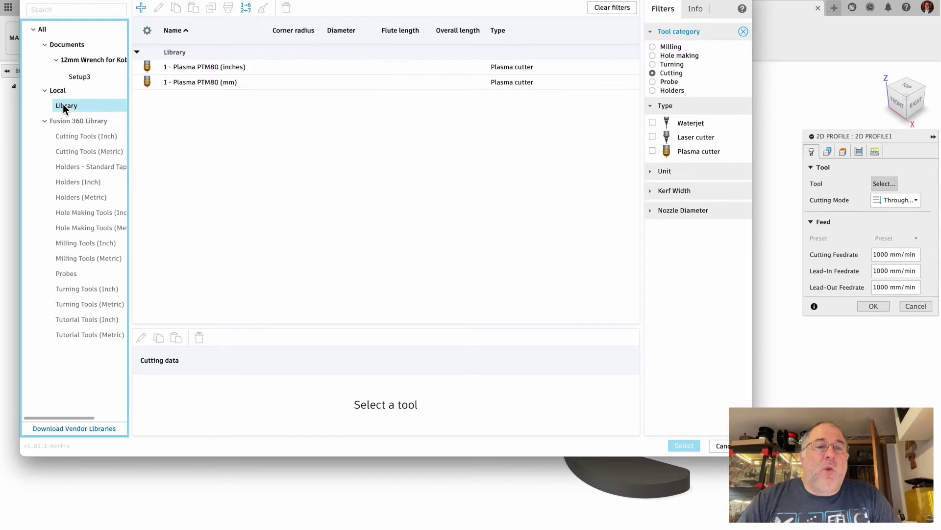
# - Select the Plasma PTM80 (mm) tool, review its Default preset, and open its cutting data for editing
pyautogui.click(199, 82)
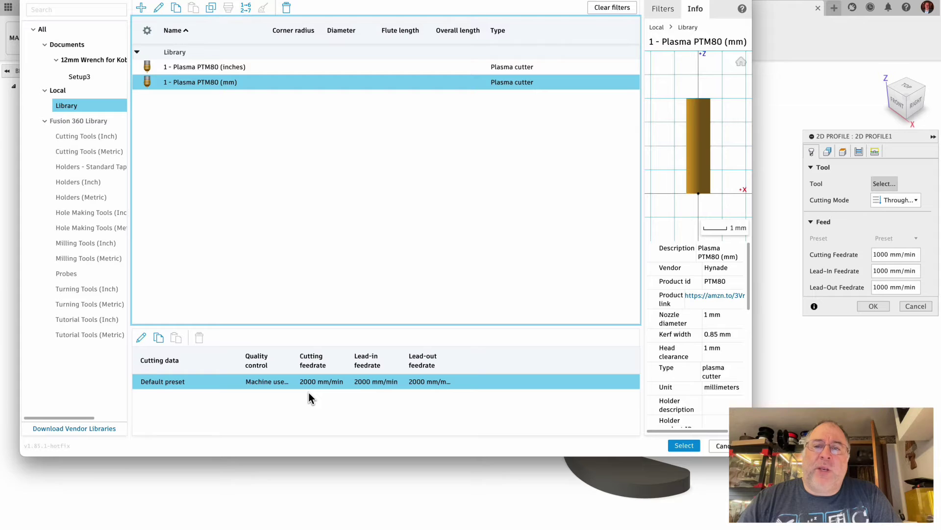
pyautogui.click(309, 381)
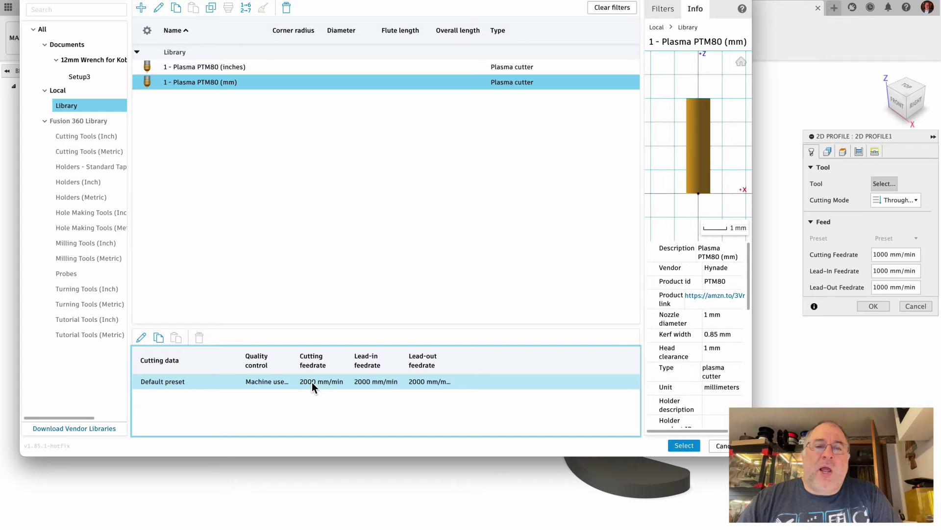
pyautogui.rightClick(299, 83)
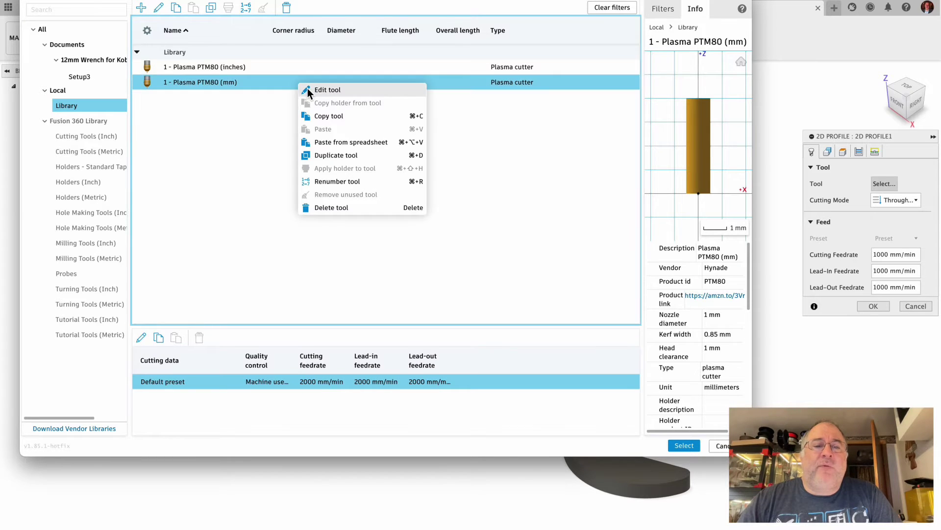
pyautogui.click(307, 89)
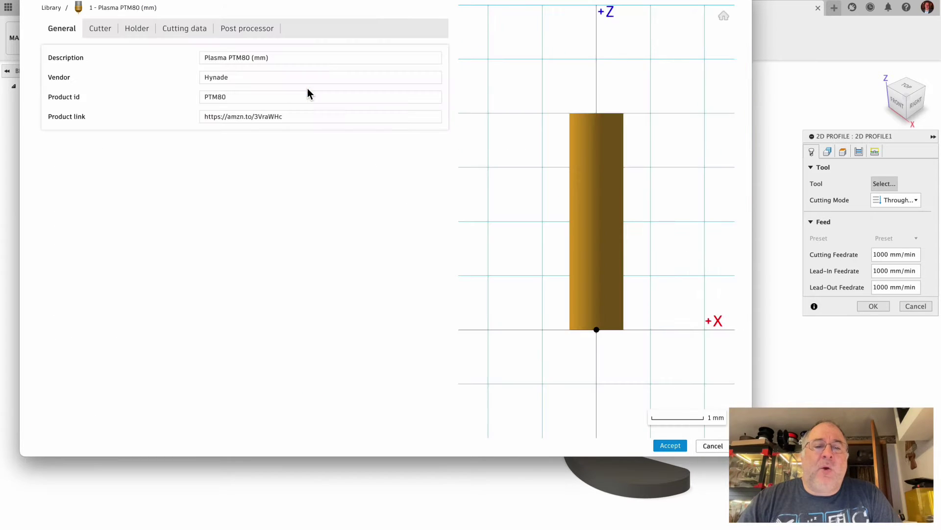
pyautogui.click(102, 35)
pyautogui.click(135, 38)
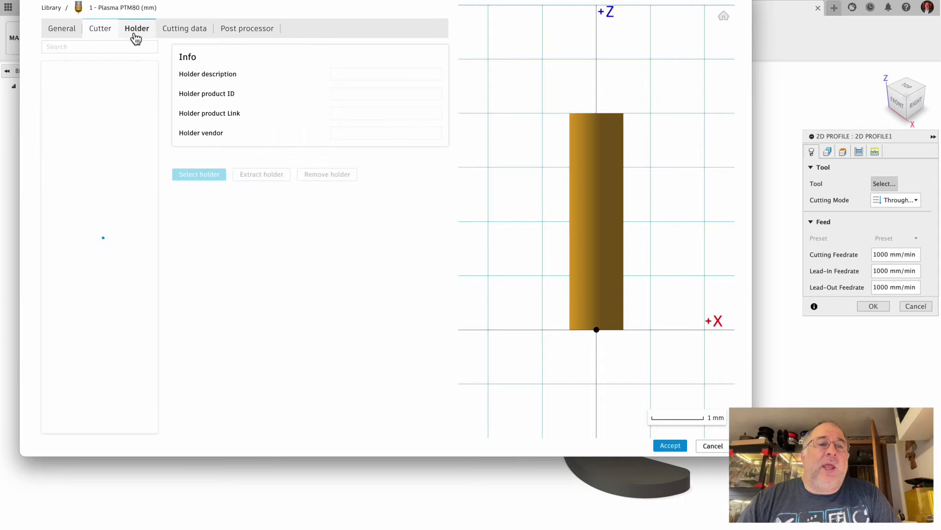
pyautogui.click(173, 32)
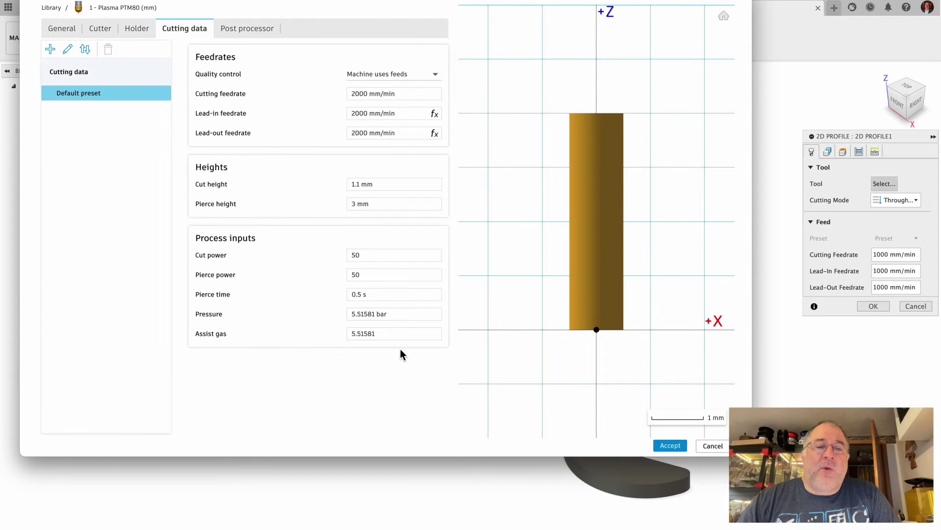
# - Raise the cutting, lead-in and lead-out feedrates from 2000 to 2500 mm/min and accept
pyautogui.click(359, 95)
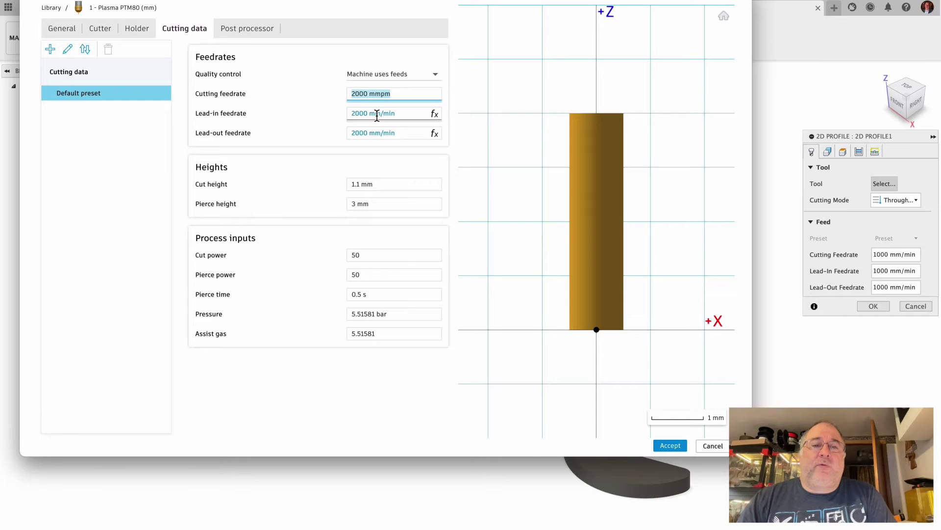
pyautogui.click(357, 94)
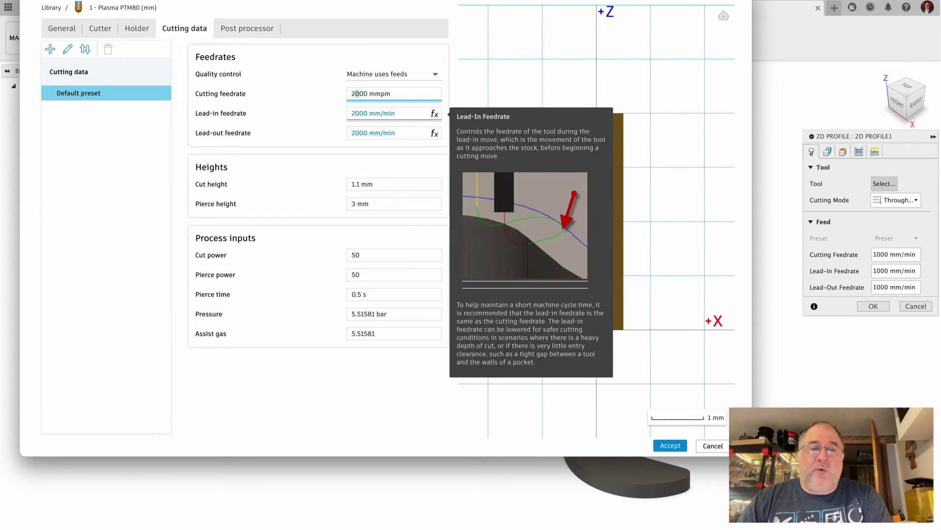
pyautogui.write('5')
pyautogui.press('Tab')
pyautogui.press('Tab')
pyautogui.press('Tab')
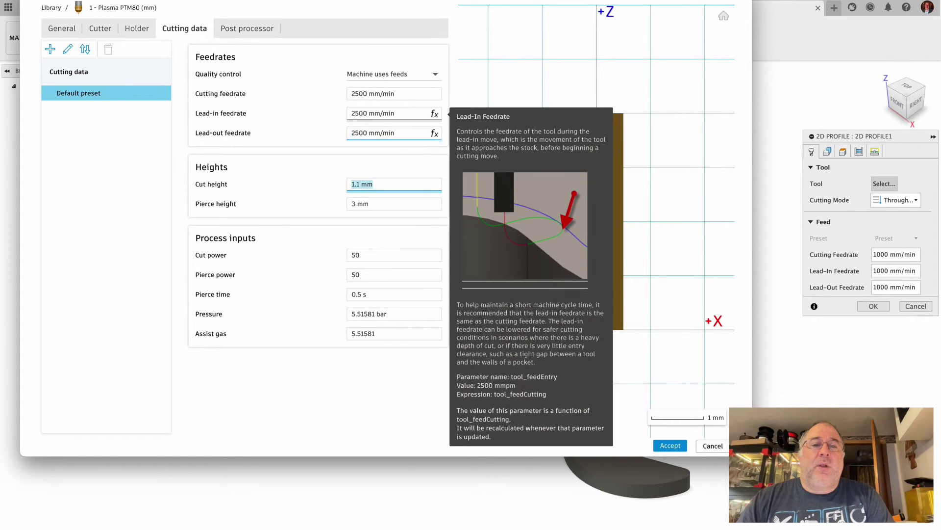
pyautogui.click(670, 445)
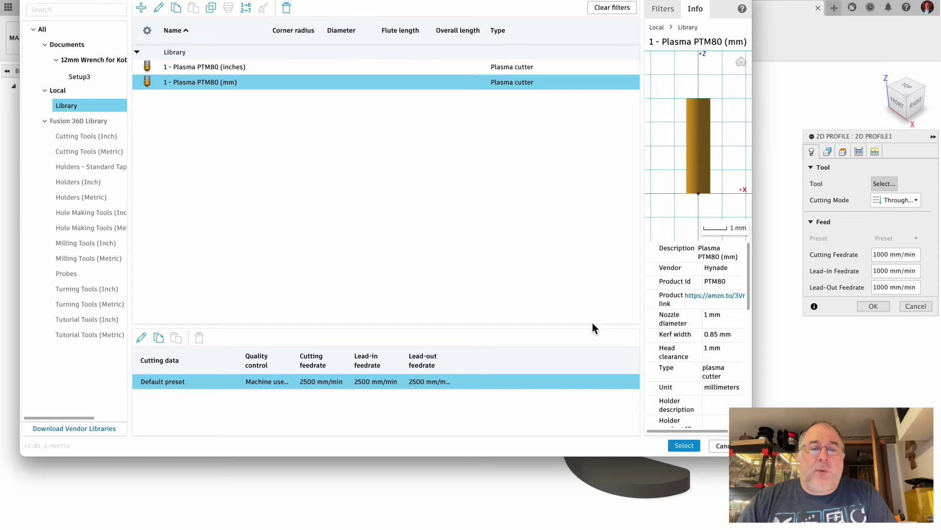
# - Use the edited plasma tool and pick the wrench's top face outline as Face Contours 1
pyautogui.click(685, 446)
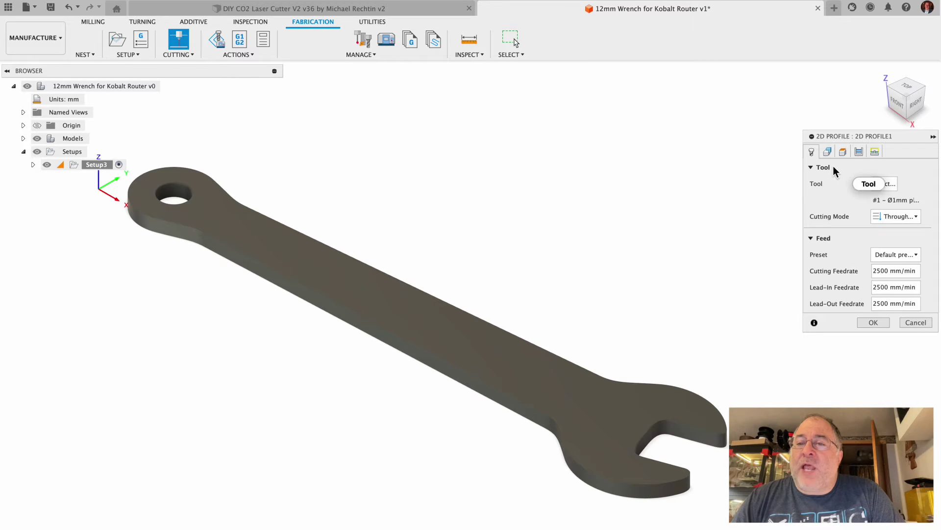
pyautogui.click(827, 152)
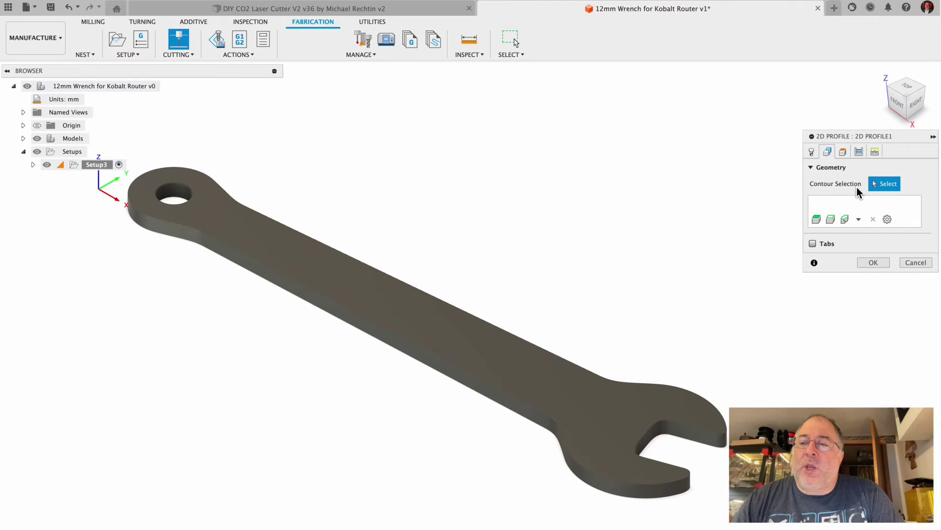
pyautogui.click(363, 293)
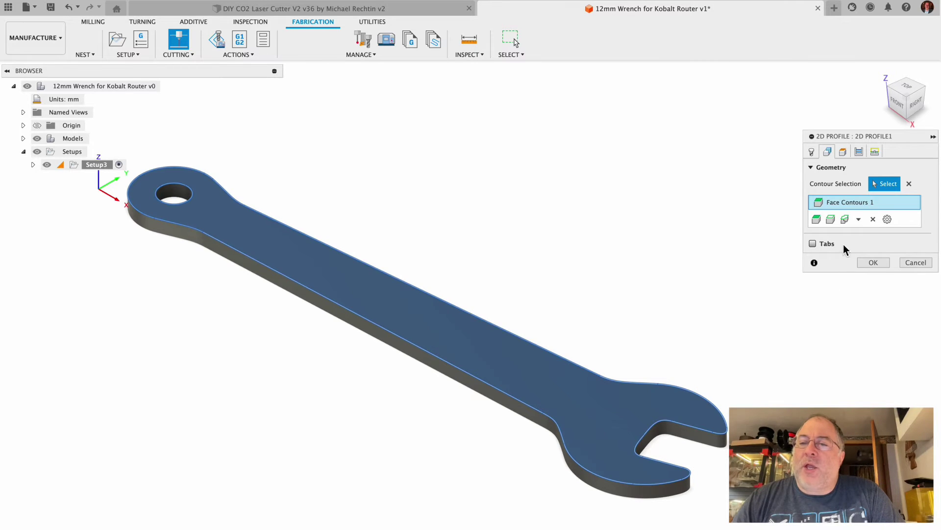
pyautogui.click(843, 153)
pyautogui.click(830, 156)
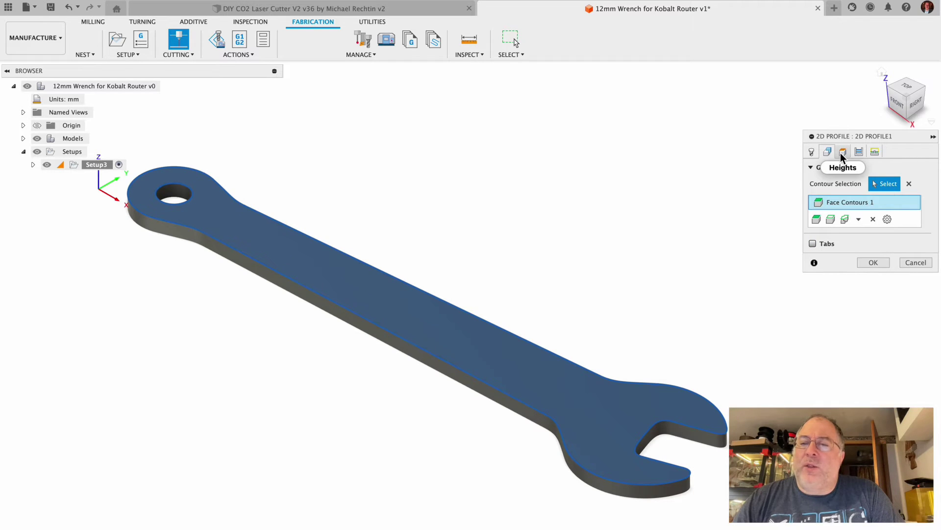
# - Check the height offsets, then the passes: 0.01 mm tolerance, left compensation in computer
pyautogui.click(842, 152)
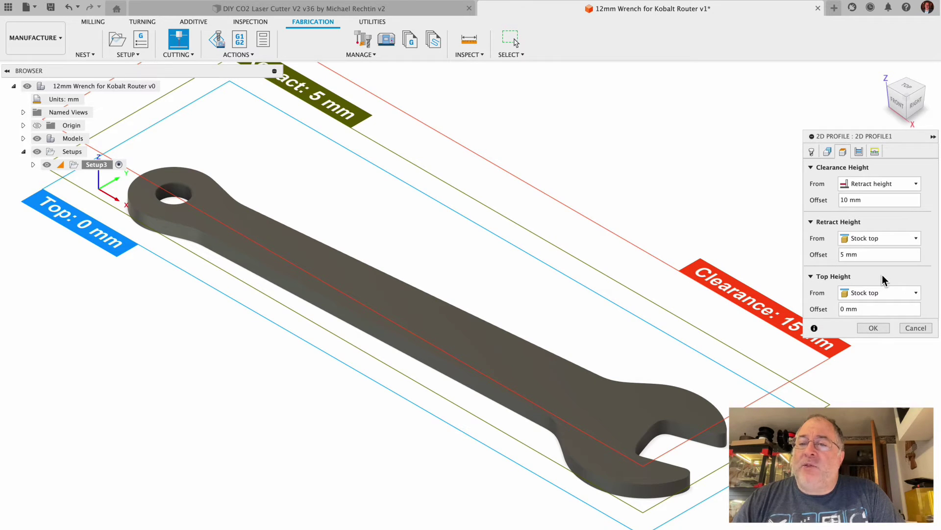
pyautogui.click(856, 156)
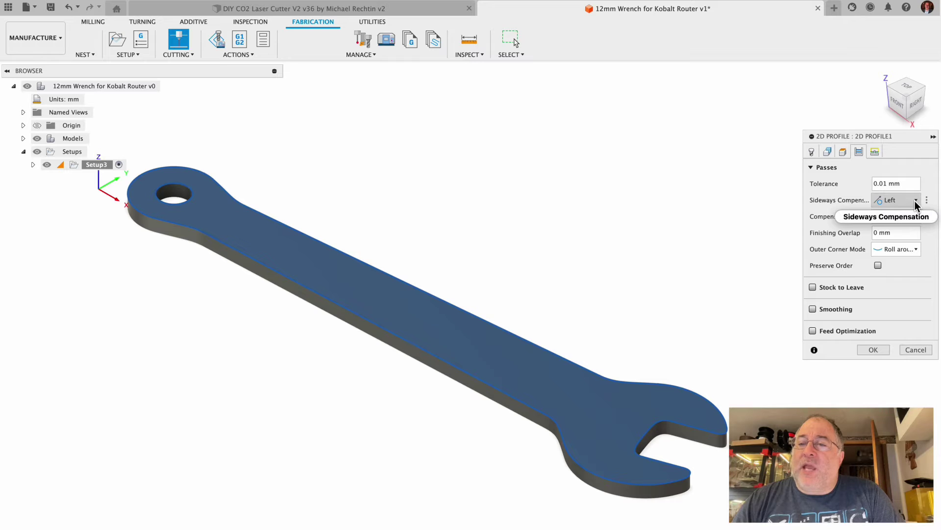
pyautogui.moveTo(915, 201)
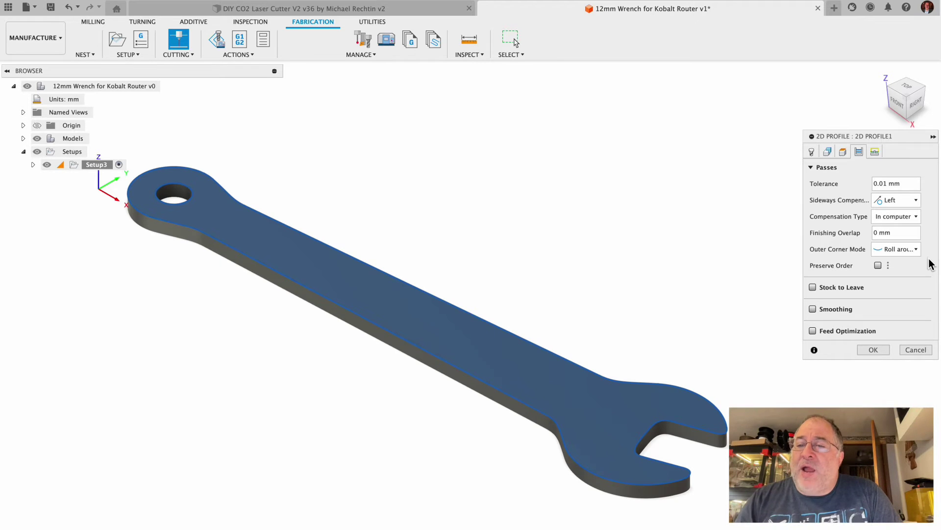
# - Pick a preferred lead-in point on the wrench's lower edge near the jaw, with 5 mm leads
pyautogui.click(873, 152)
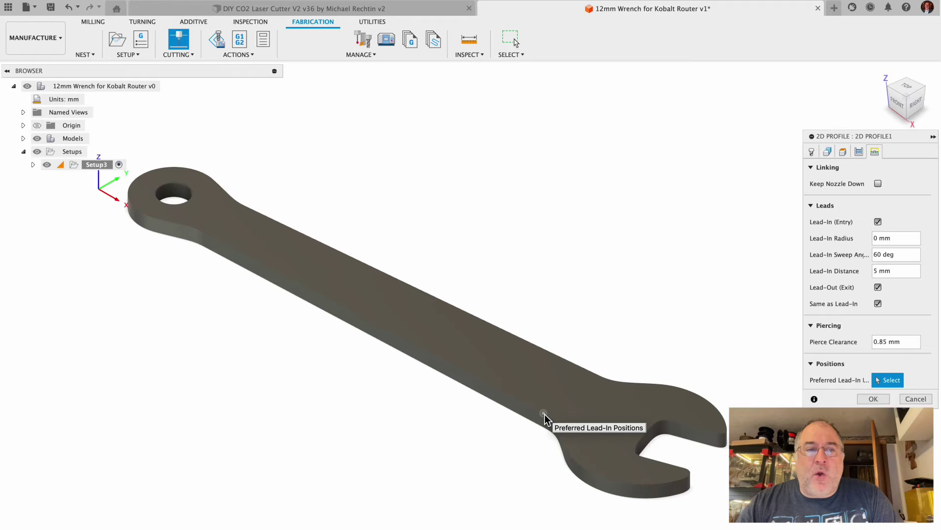
pyautogui.click(544, 413)
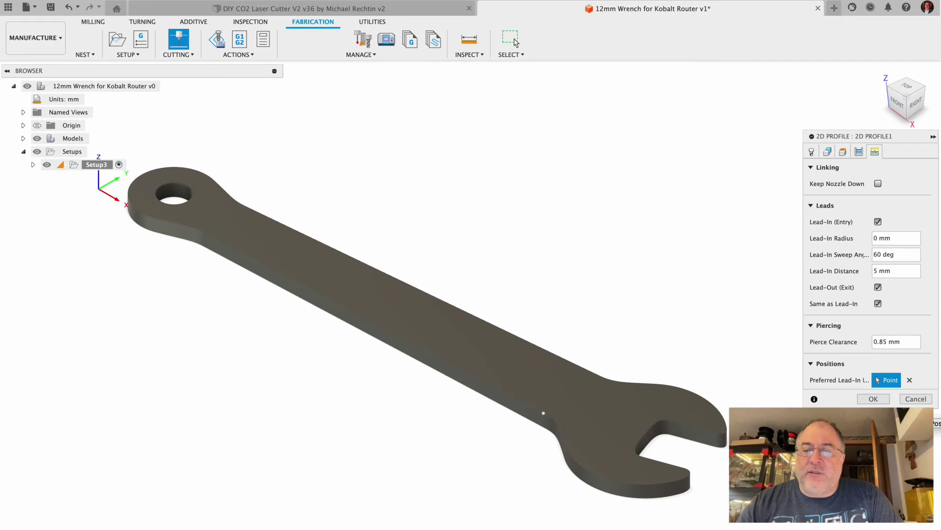
# - Create 2D Profile1 and play a machine simulation of its cut around the wrench outline
pyautogui.click(872, 400)
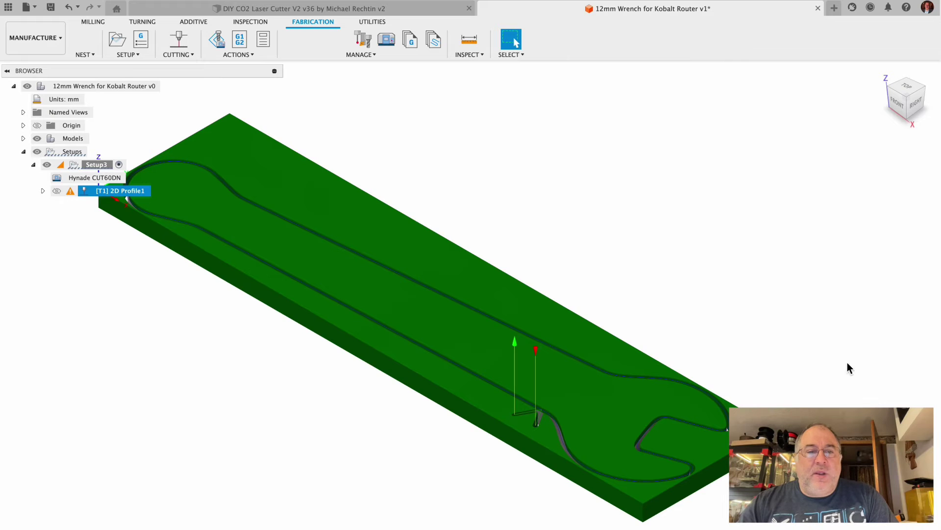
pyautogui.keyDown('shift'); pyautogui.scroll(3, 805, 331); pyautogui.keyUp('shift')
pyautogui.keyDown('shift'); pyautogui.scroll(3, 804, 330); pyautogui.keyUp('shift')
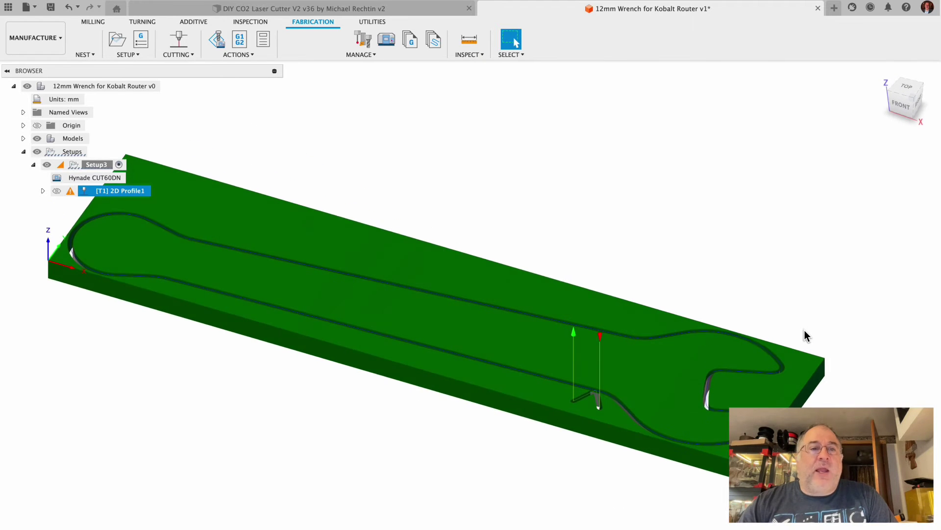
pyautogui.click(216, 40)
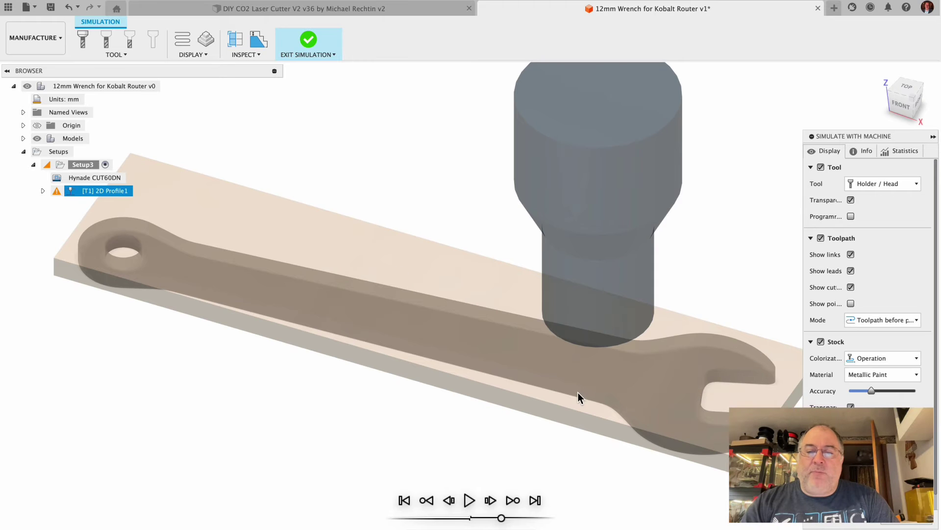
pyautogui.click(469, 500)
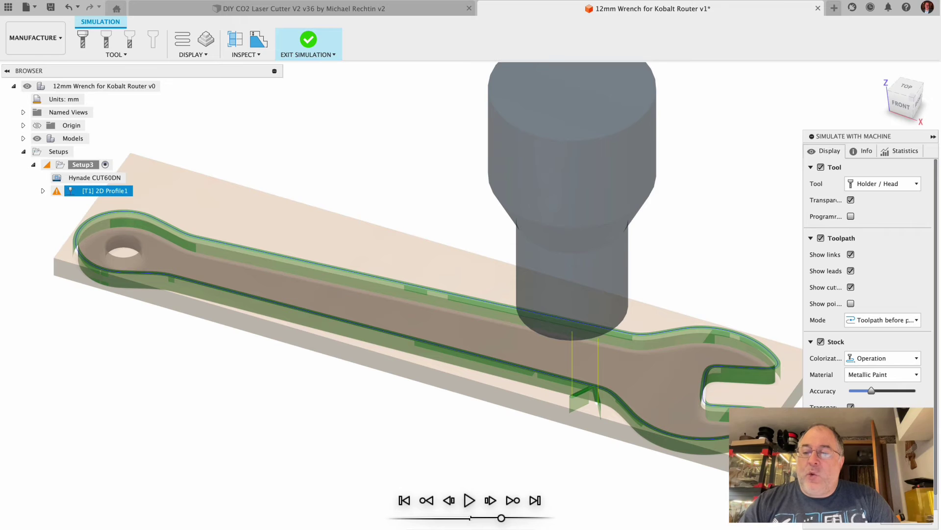
pyautogui.click(308, 39)
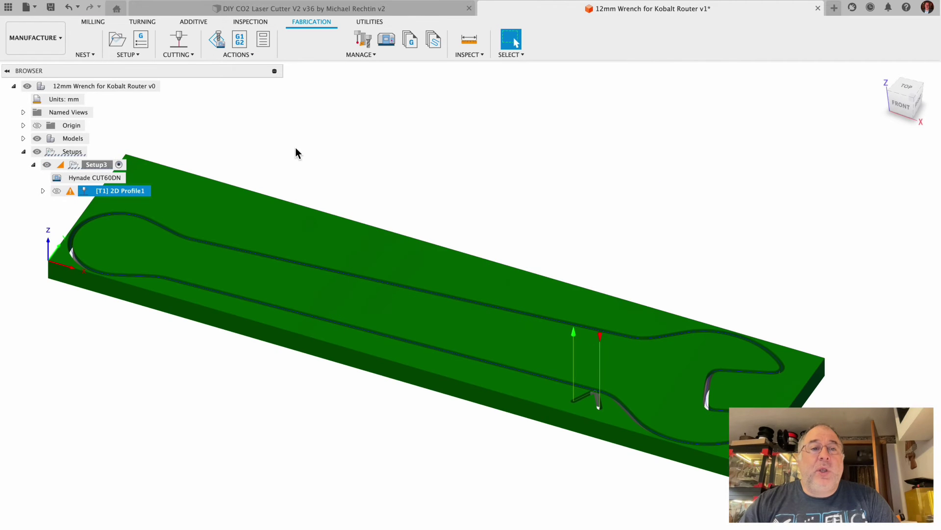
# - Bring up the NC Program settings with the PlasmaC post writing .ngc to Cutting - Metalworking/NGC
pyautogui.click(242, 47)
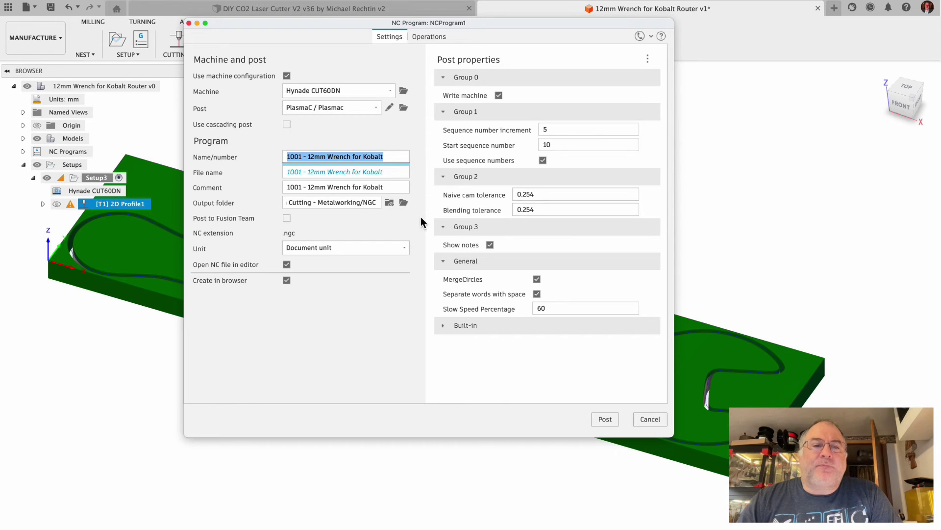
# - Remove the stray space so the program and file are named '1001 -12mm Wrench for Kobalt'
pyautogui.click(323, 156)
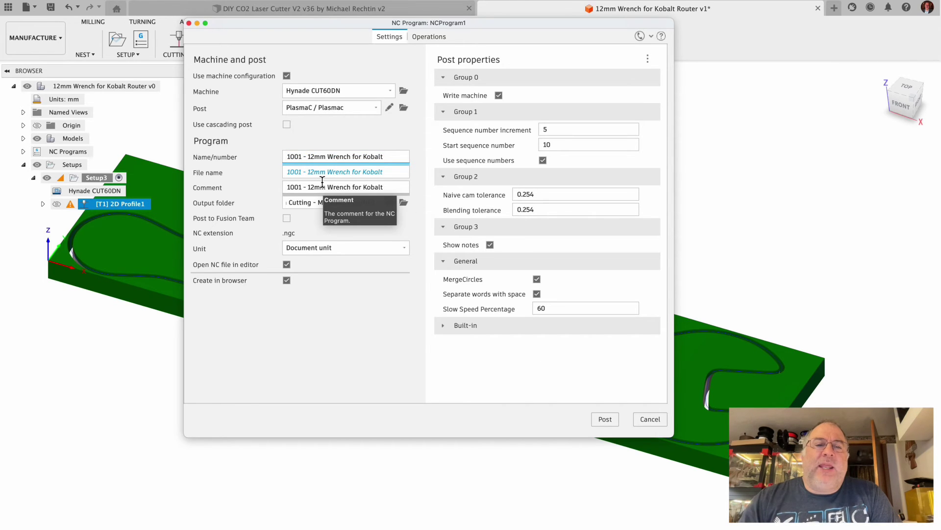
pyautogui.press('BackSpace')
pyautogui.press('Tab')
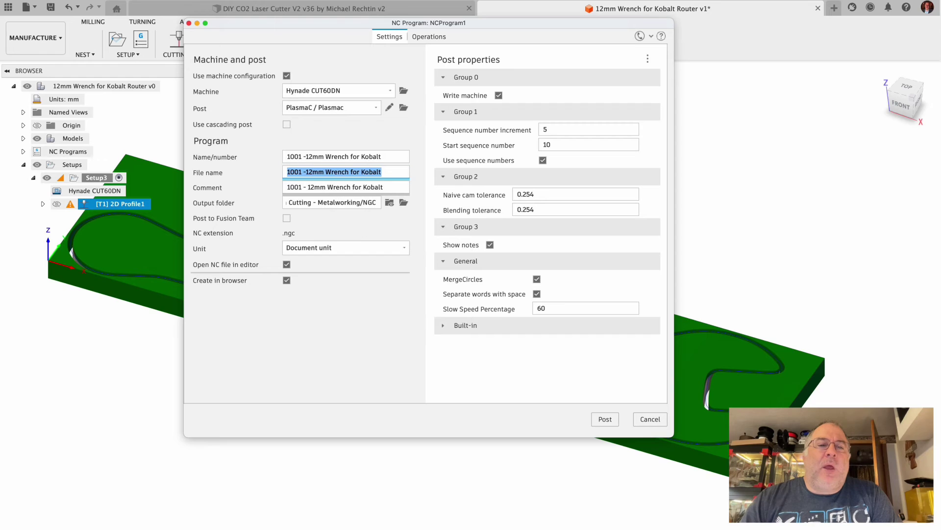
pyautogui.press('Tab')
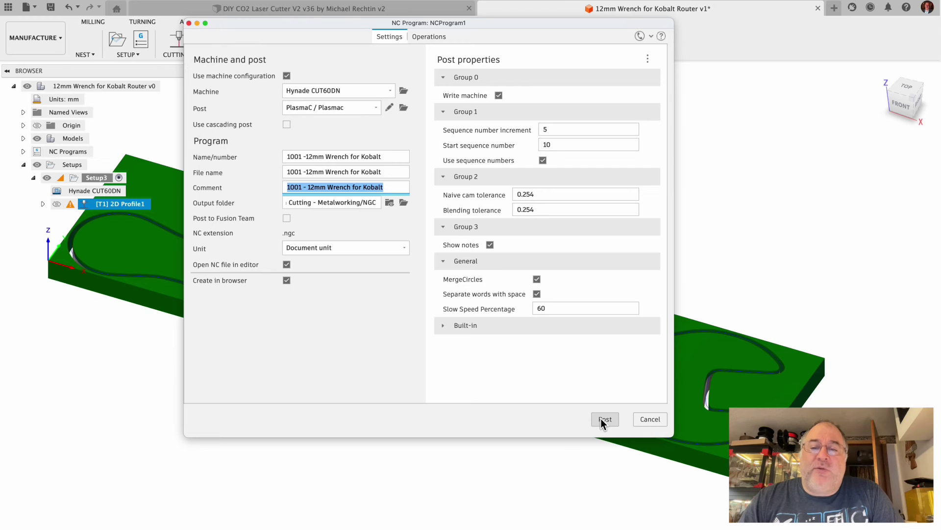
# - Post '1001 -12mm Wrench for Kobalt.ngc' and place the cursor on line 23, N50 M190 P1
pyautogui.click(603, 420)
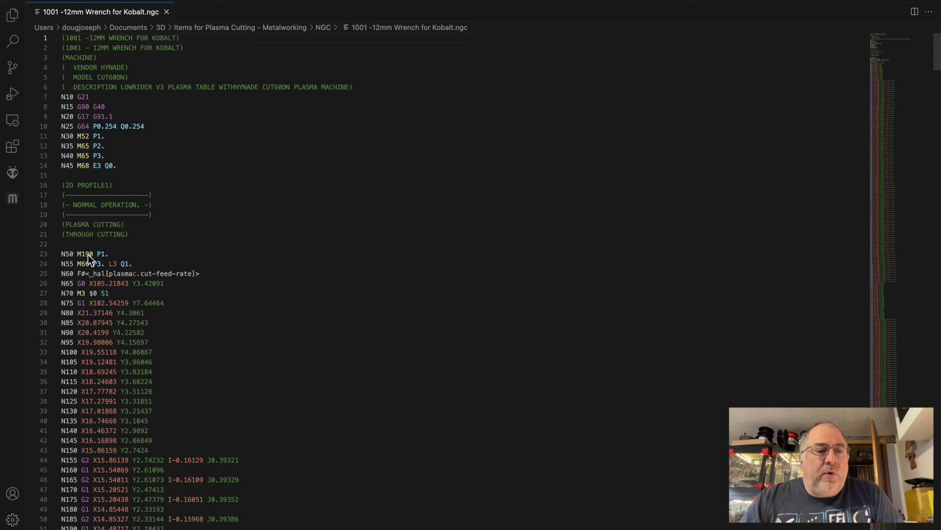
pyautogui.click(112, 254)
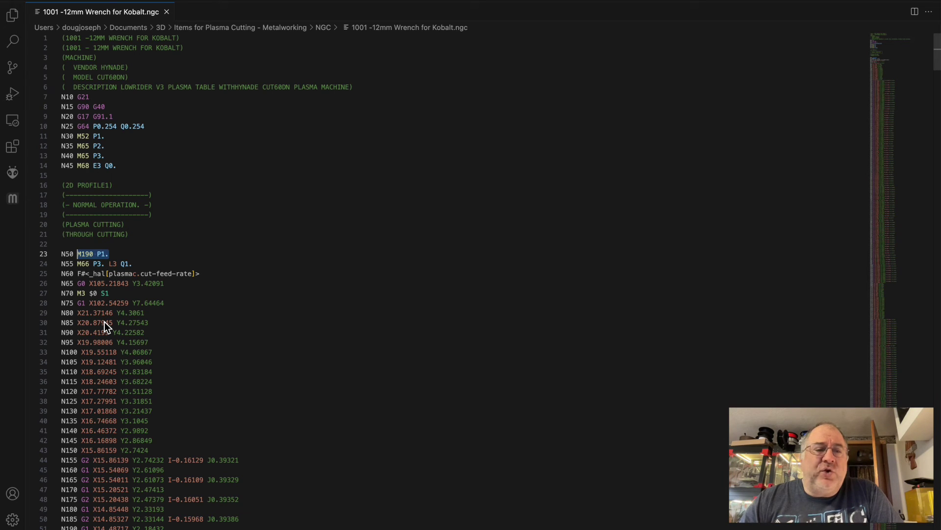
pyautogui.press('Right')
pyautogui.press('Left')
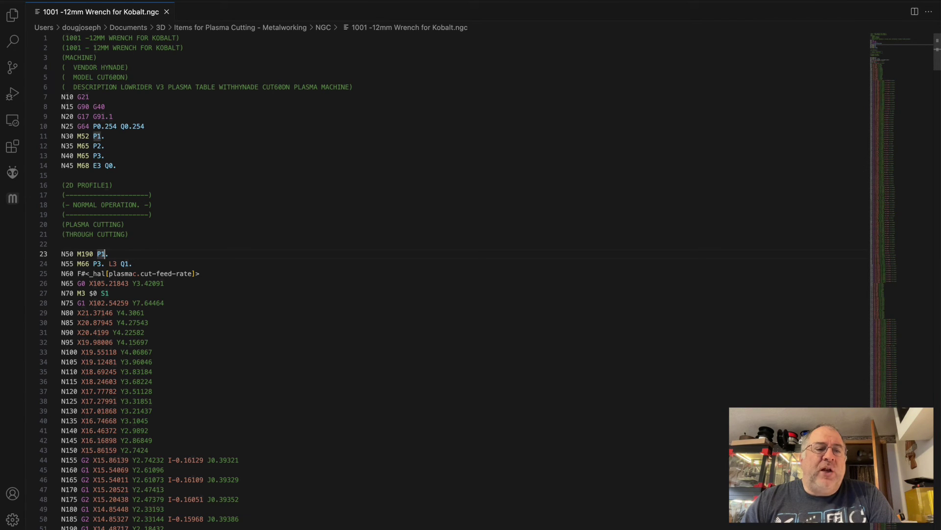
# - Change 'M190 P1.' to P3 on line 23 and save the NGC file
pyautogui.hotkey('shift', 'Left')
pyautogui.write('3')
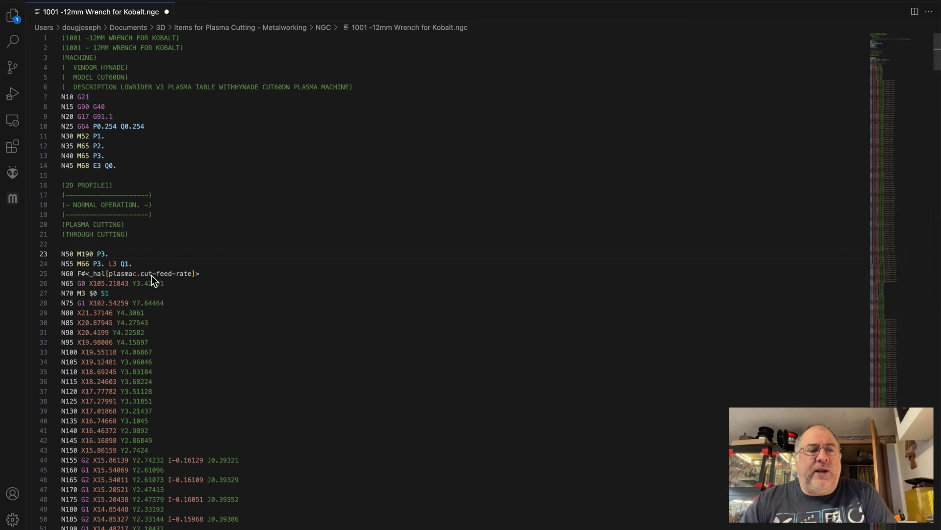
pyautogui.press('super+s')
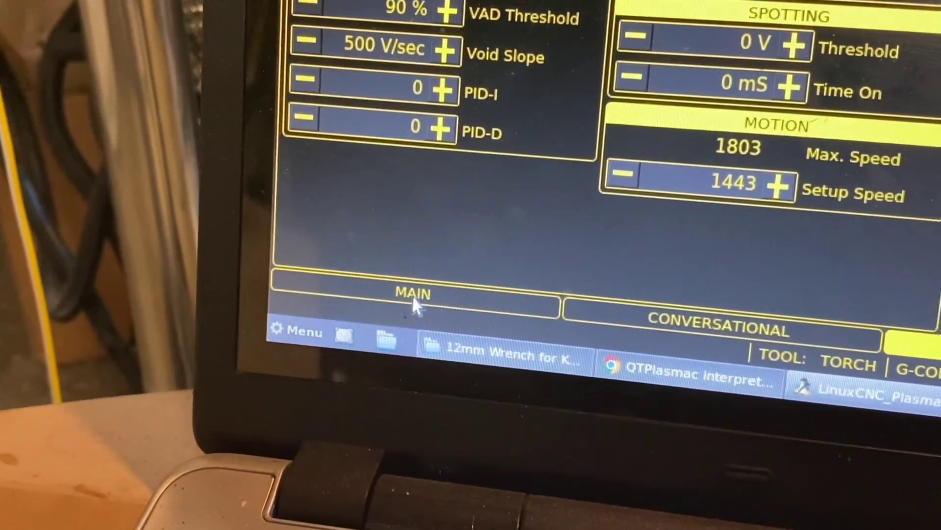
# - Return to the MAIN view's 134.5 × 31.7 mm wrench toolpath preview
pyautogui.click(426, 328)
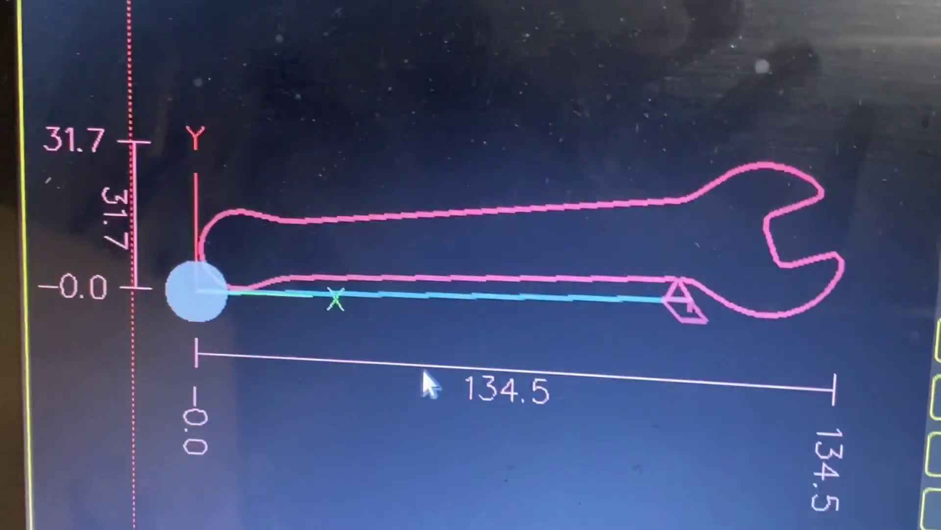